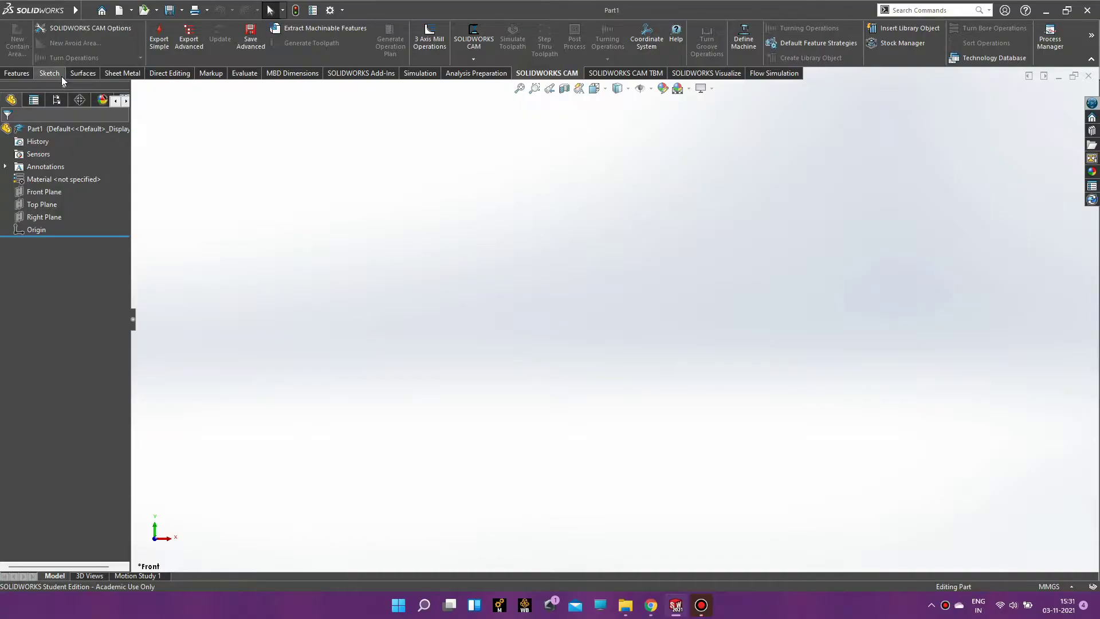
- Sketch a center rectangle at the origin on the Front Plane, 80 mm high
{"action": "left_click", "coordinate": [50, 73]}
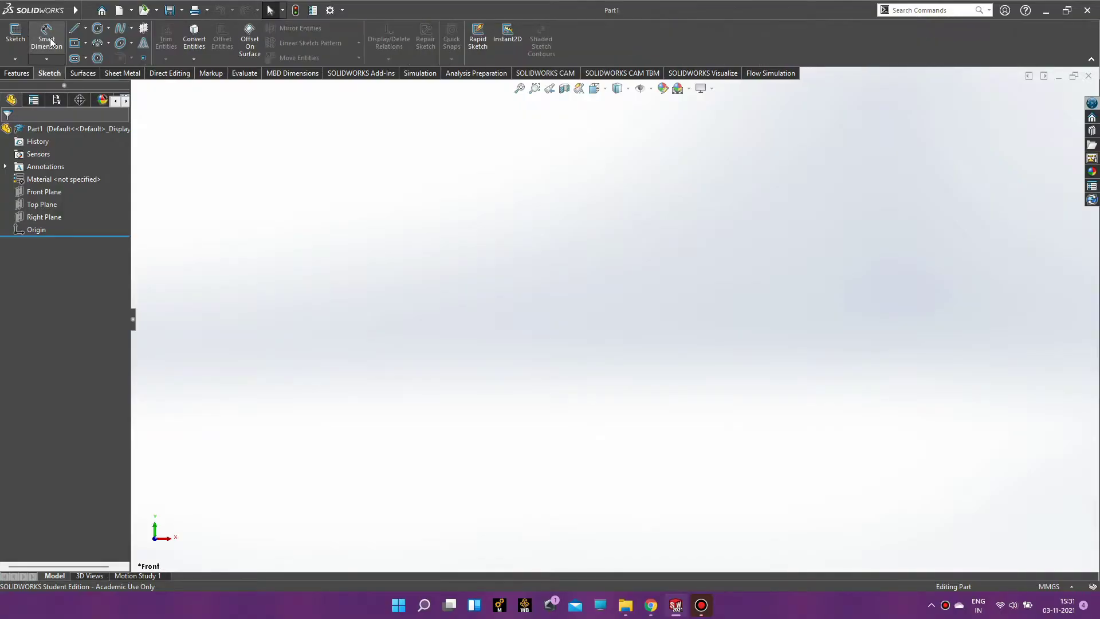
{"action": "left_click", "coordinate": [15, 34]}
{"action": "left_click", "coordinate": [504, 243]}
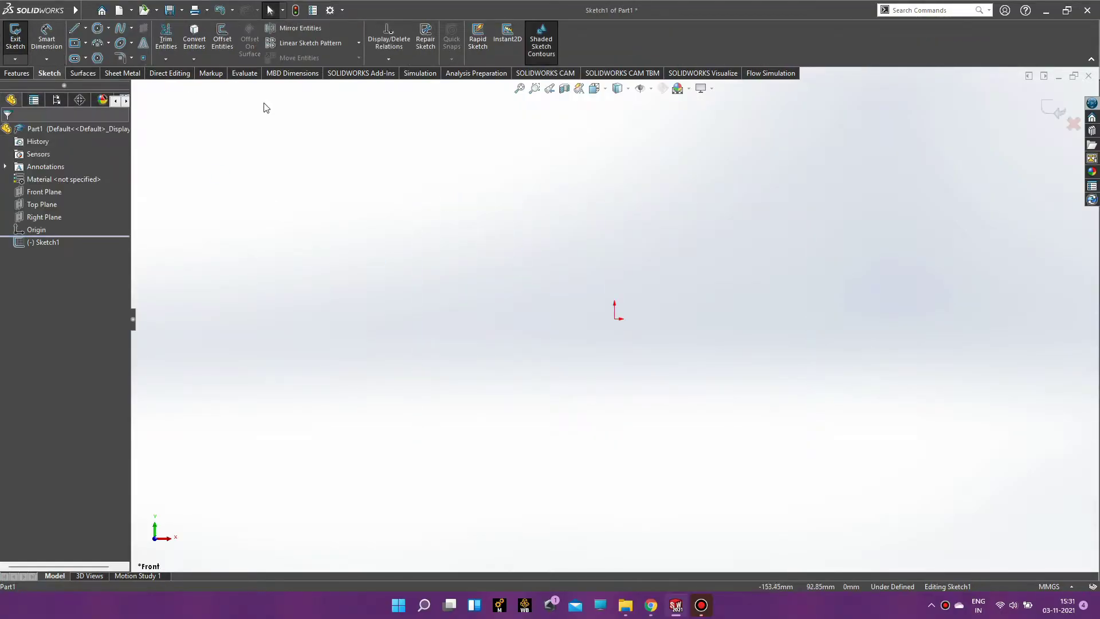
{"action": "left_click", "coordinate": [77, 44]}
{"action": "left_click", "coordinate": [615, 319]}
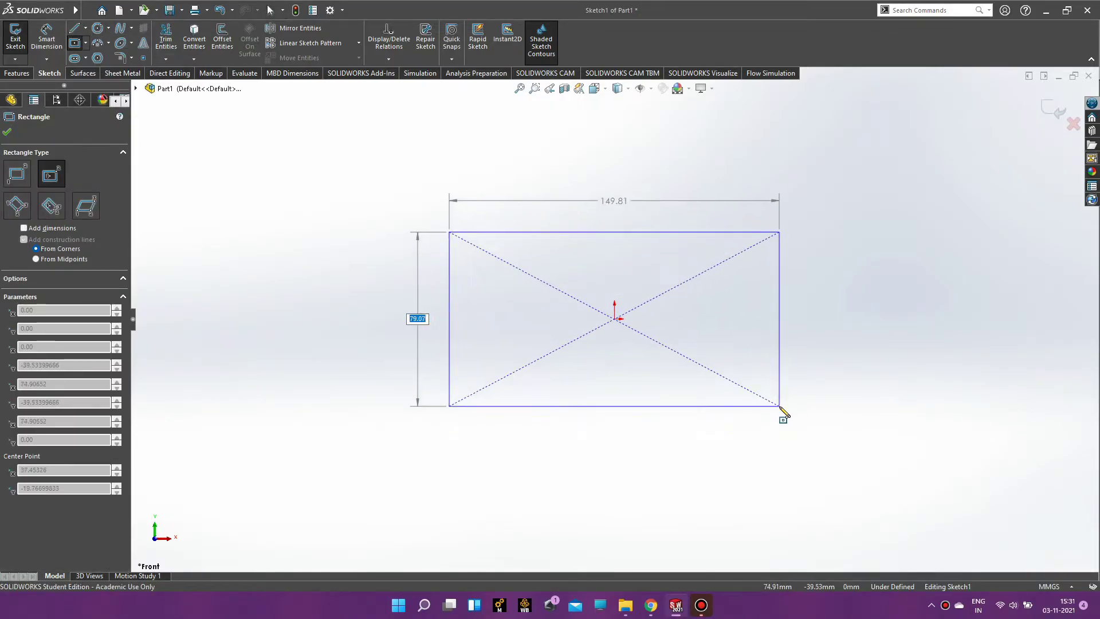
{"action": "key", "text": "Tab"}
{"action": "type", "text": "10"}
{"action": "key", "text": "Return"}
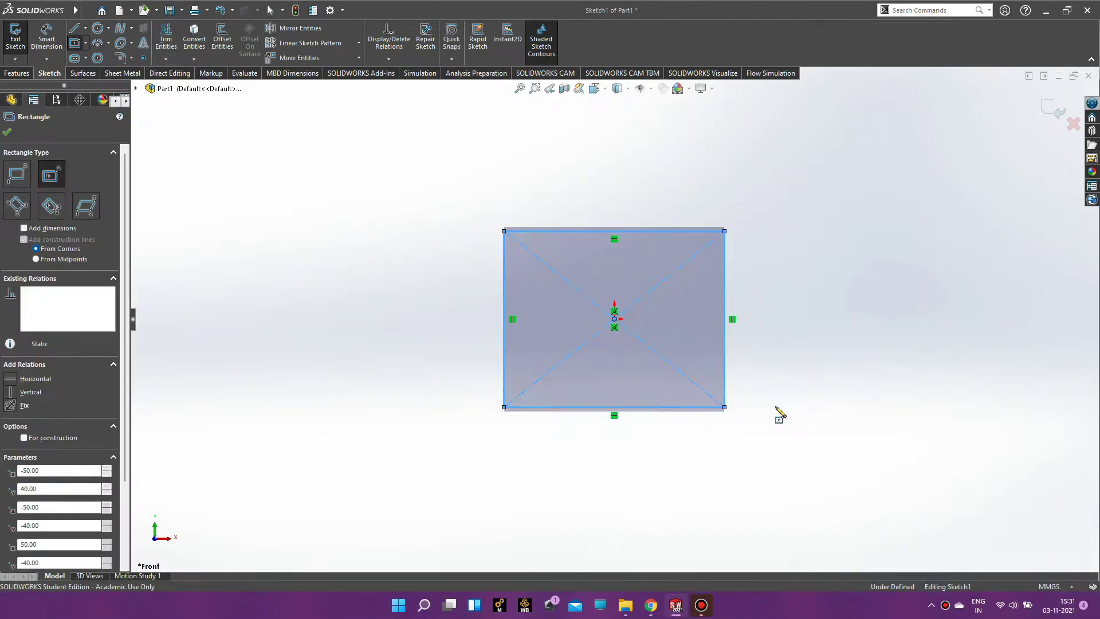
{"action": "key", "text": "Escape"}
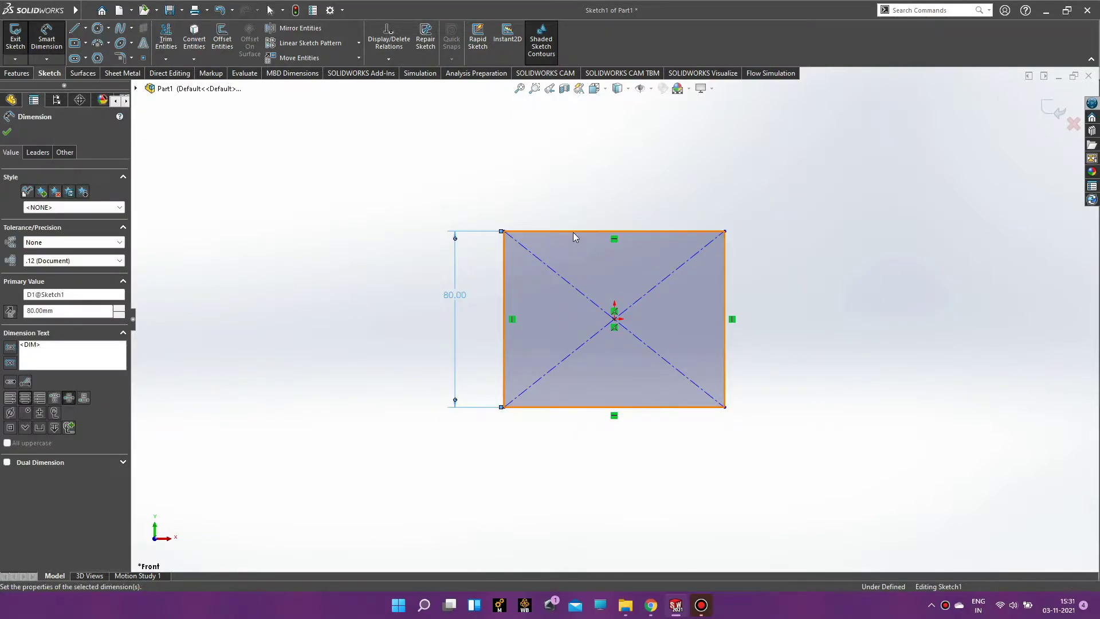
- Dimension the rectangle's width to 120 mm
{"action": "left_click", "coordinate": [573, 231]}
{"action": "left_click", "coordinate": [578, 196]}
{"action": "type", "text": "120"}
{"action": "key", "text": "Return"}
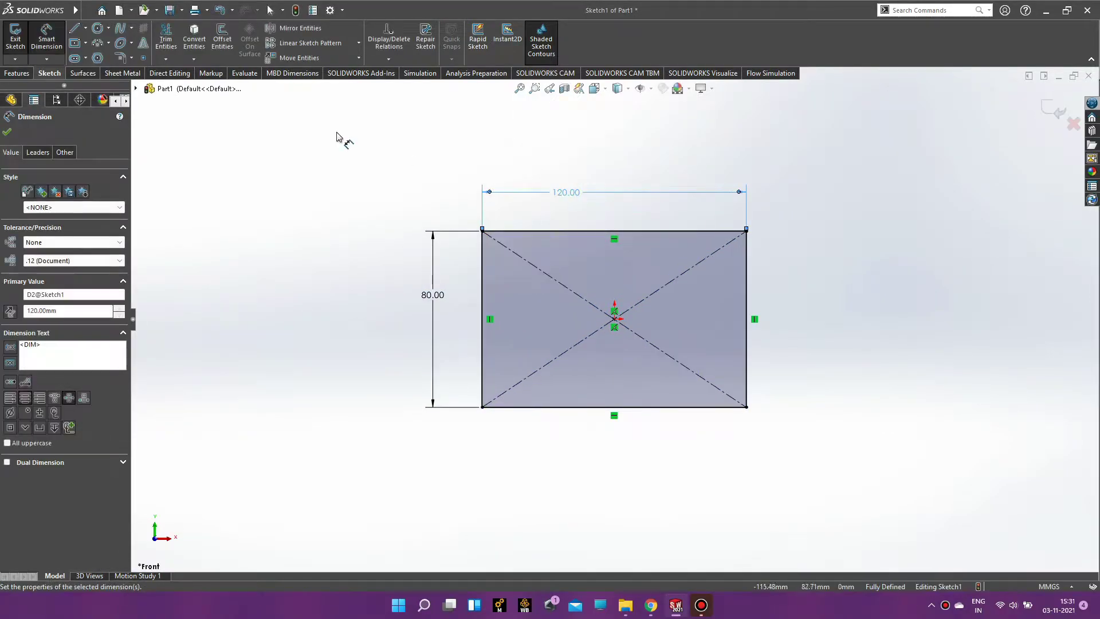
- Extrude the 120 × 80 mm rectangle into a solid block (Boss-Extrude1)
{"action": "left_click", "coordinate": [8, 74]}
{"action": "left_click", "coordinate": [20, 37]}
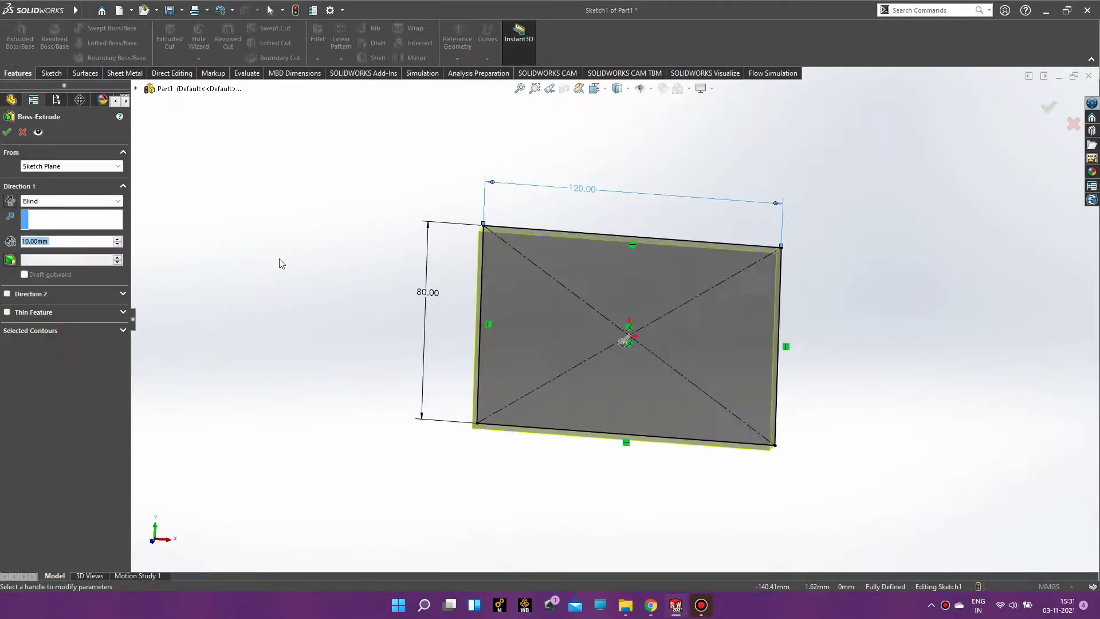
{"action": "right_click", "coordinate": [314, 326]}
{"action": "mouse_move", "coordinate": [514, 369]}
{"action": "middle_mouse_down"}
{"action": "mouse_move", "coordinate": [563, 407]}
{"action": "mouse_move", "coordinate": [513, 435]}
{"action": "mouse_move", "coordinate": [575, 379]}
{"action": "middle_mouse_up"}
{"action": "scroll", "coordinate": [576, 377], "scroll_direction": "down", "scroll_amount": 3}
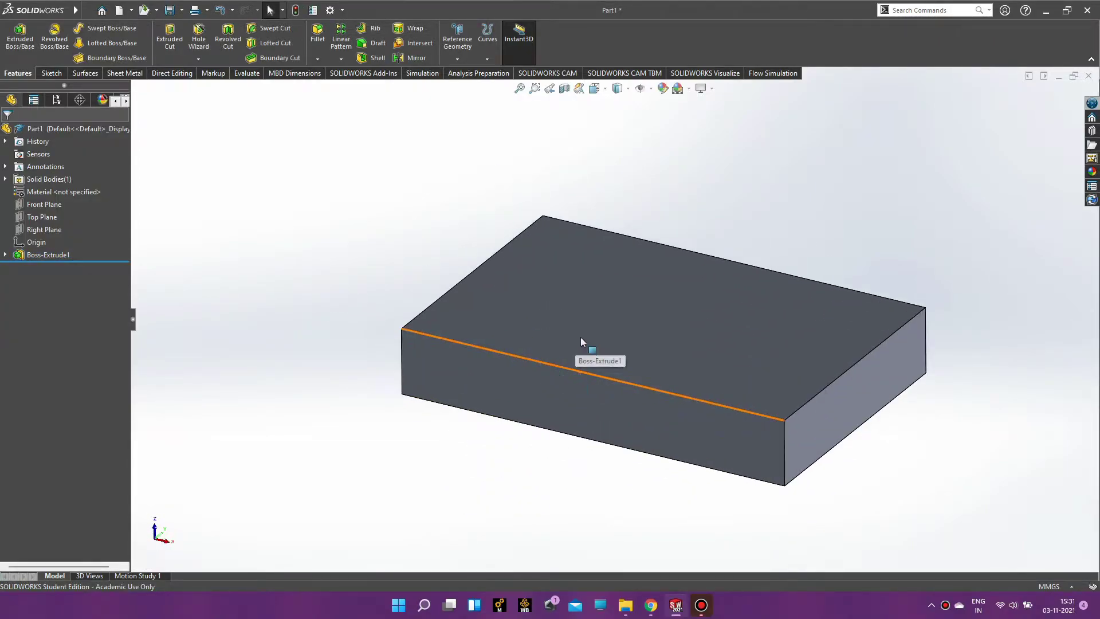
- On the block's face, sketch a vertical line, a sloped line to the origin, and a line to the right edge
{"action": "left_click", "coordinate": [619, 278]}
{"action": "left_click", "coordinate": [714, 241]}
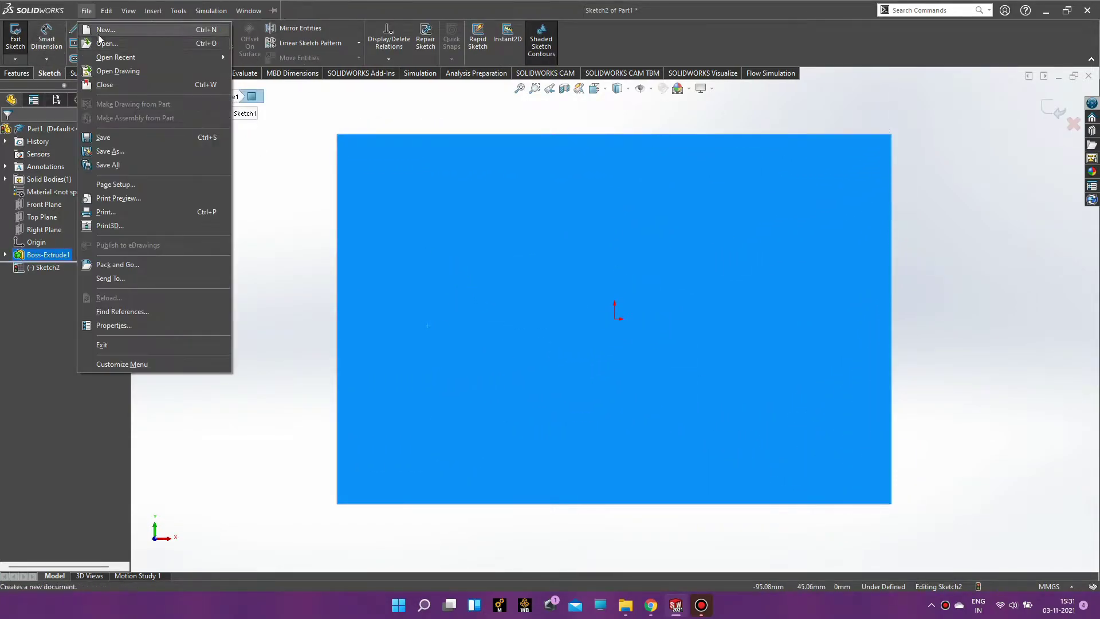
{"action": "left_click", "coordinate": [258, 111]}
{"action": "left_click", "coordinate": [73, 30]}
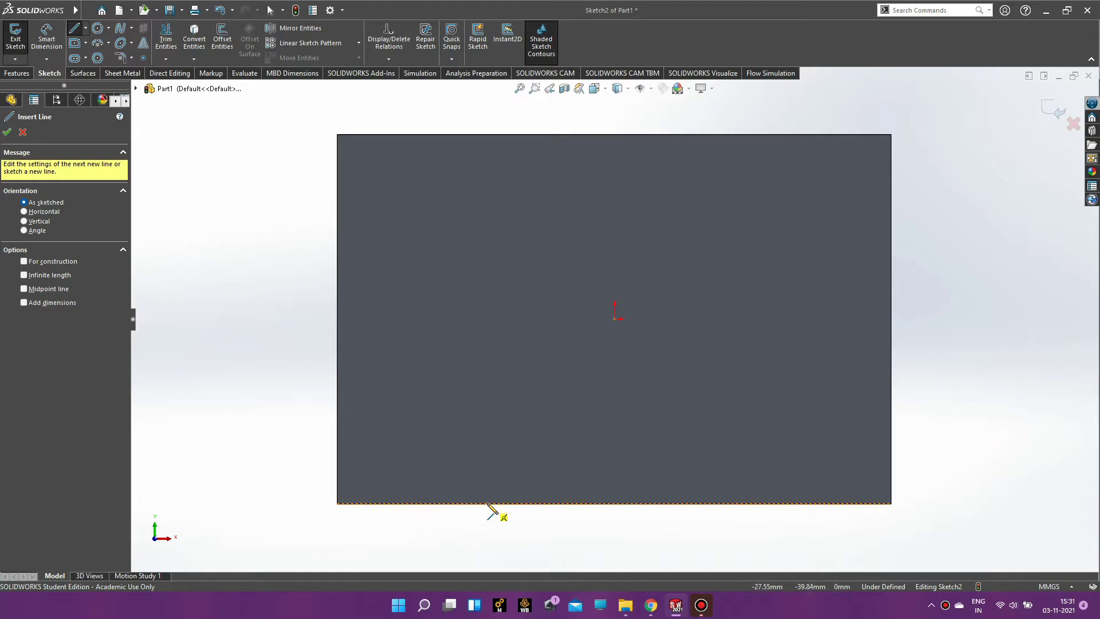
{"action": "left_click", "coordinate": [487, 504]}
{"action": "left_click", "coordinate": [491, 369]}
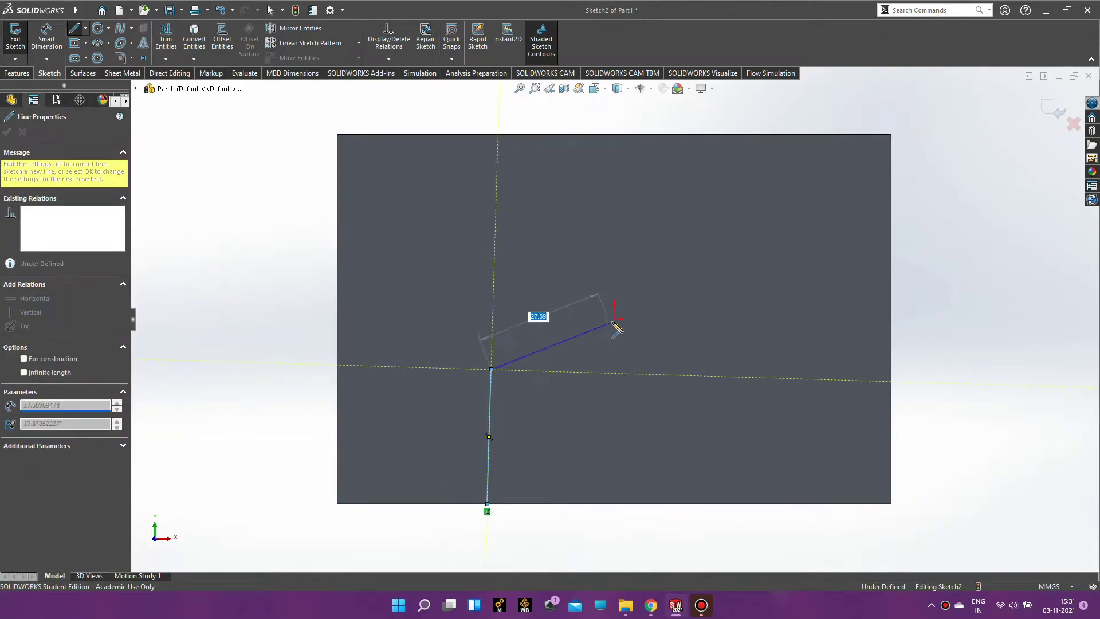
{"action": "left_click", "coordinate": [615, 319]}
{"action": "left_click", "coordinate": [892, 321]}
{"action": "key", "text": "Escape"}
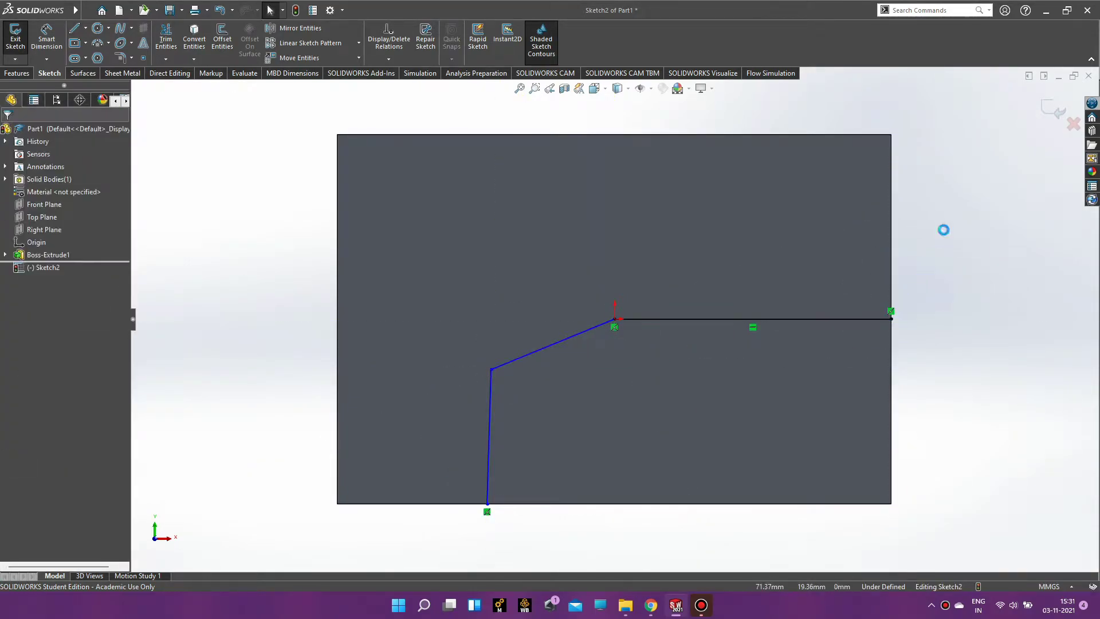
- Make the upright line vertical, 30 mm from the left edge, at 120° to the sloped line
{"action": "left_click", "coordinate": [491, 420]}
{"action": "left_click", "coordinate": [10, 268]}
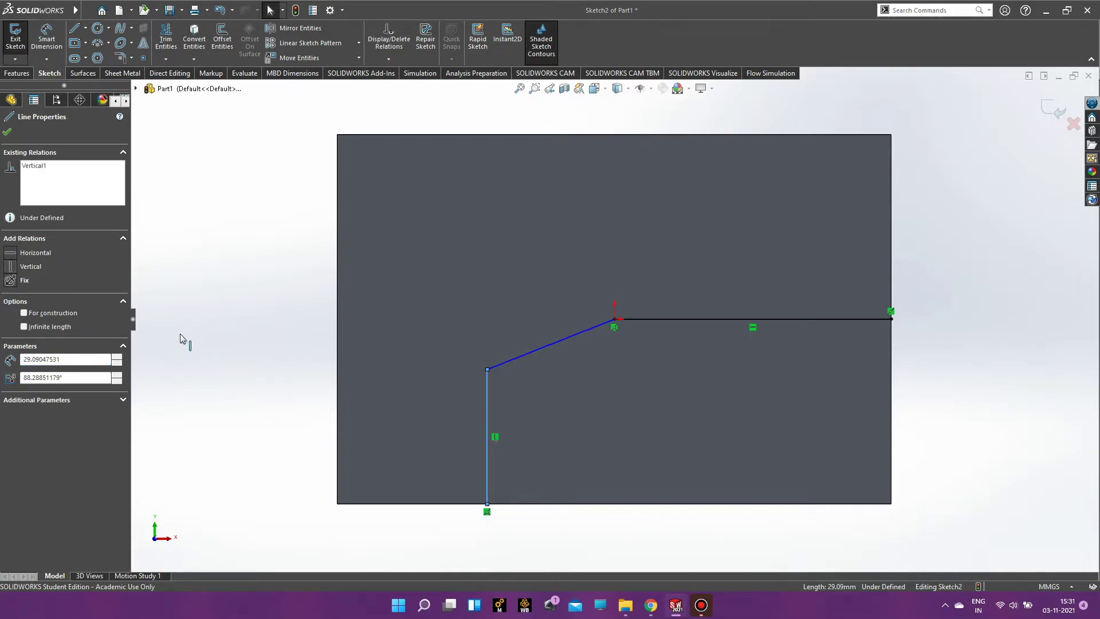
{"action": "left_click", "coordinate": [258, 285]}
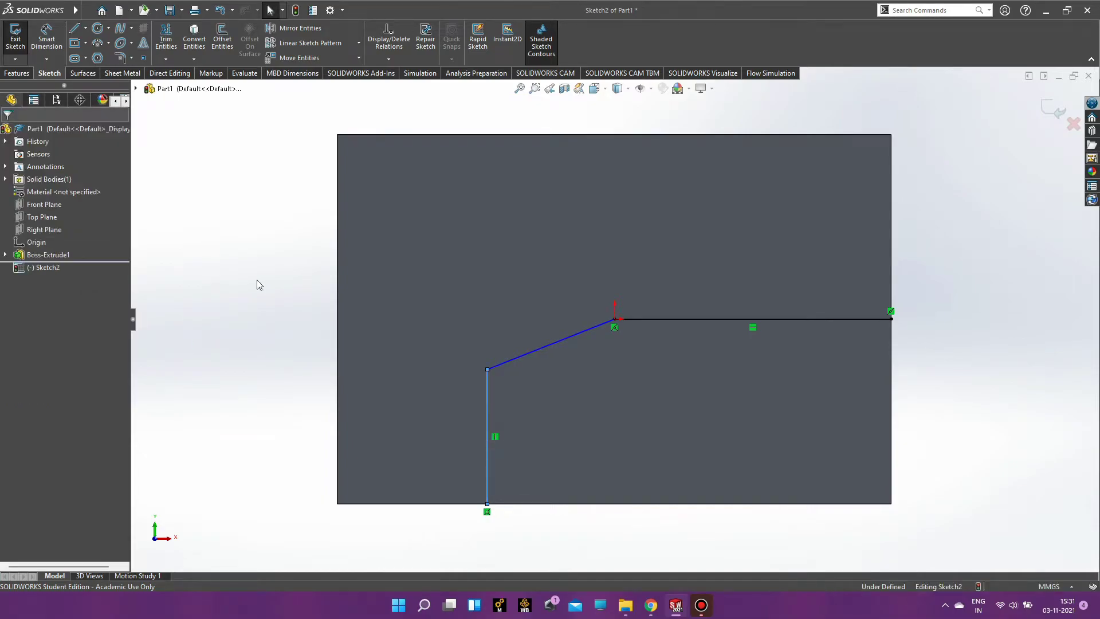
{"action": "left_click", "coordinate": [486, 404]}
{"action": "left_click", "coordinate": [338, 418]}
{"action": "left_click", "coordinate": [378, 528]}
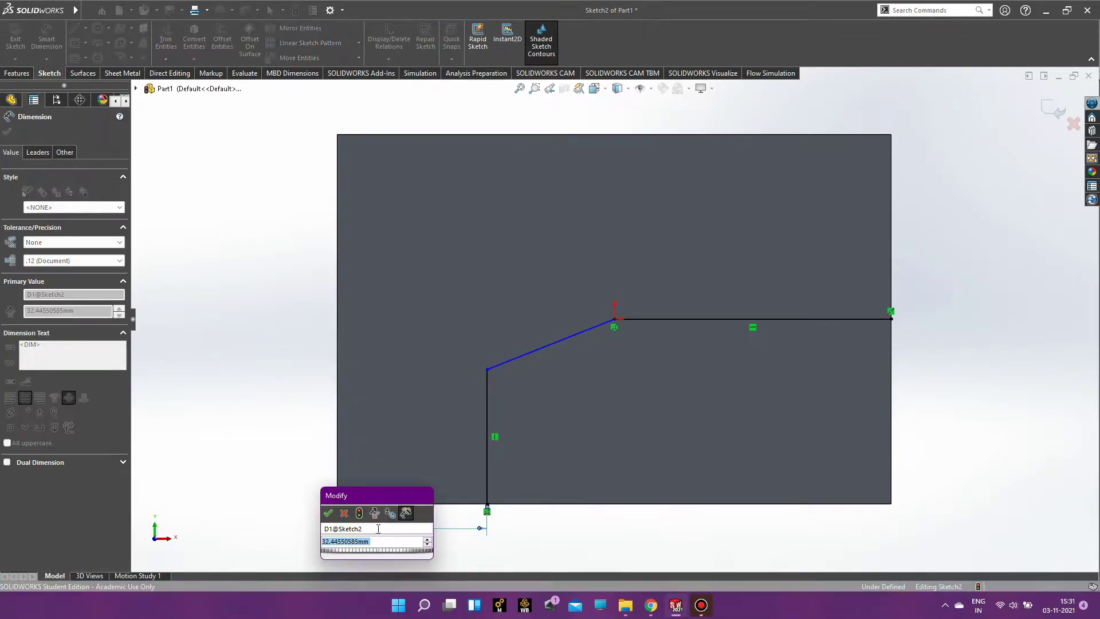
{"action": "type", "text": "30"}
{"action": "key", "text": "Return"}
{"action": "left_click", "coordinate": [476, 393]}
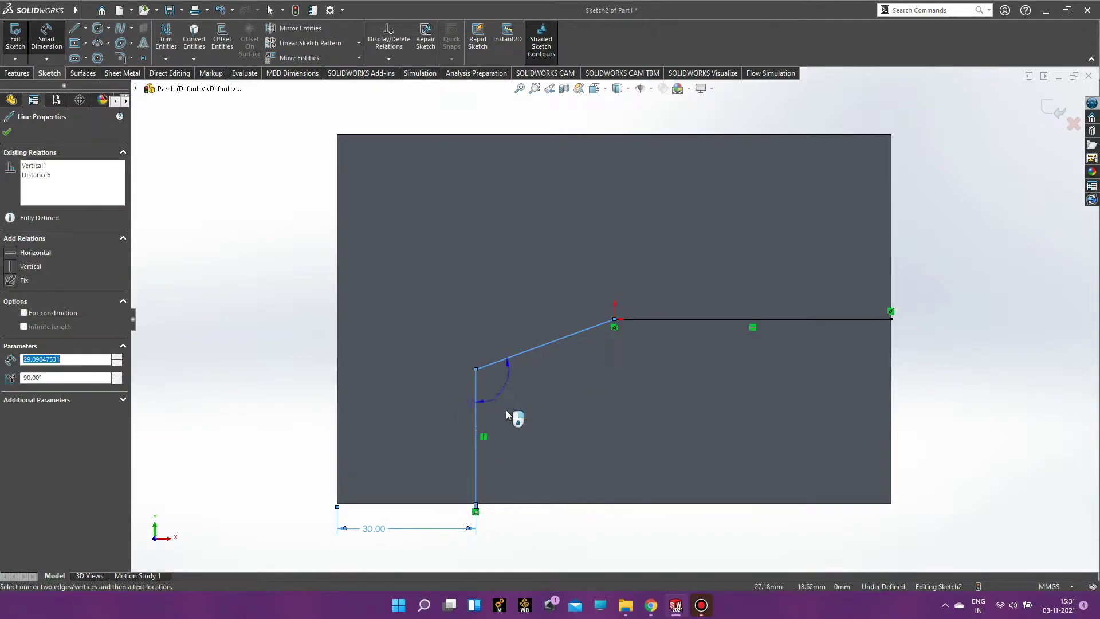
{"action": "left_click", "coordinate": [532, 402]}
{"action": "type", "text": "120"}
{"action": "key", "text": "Return"}
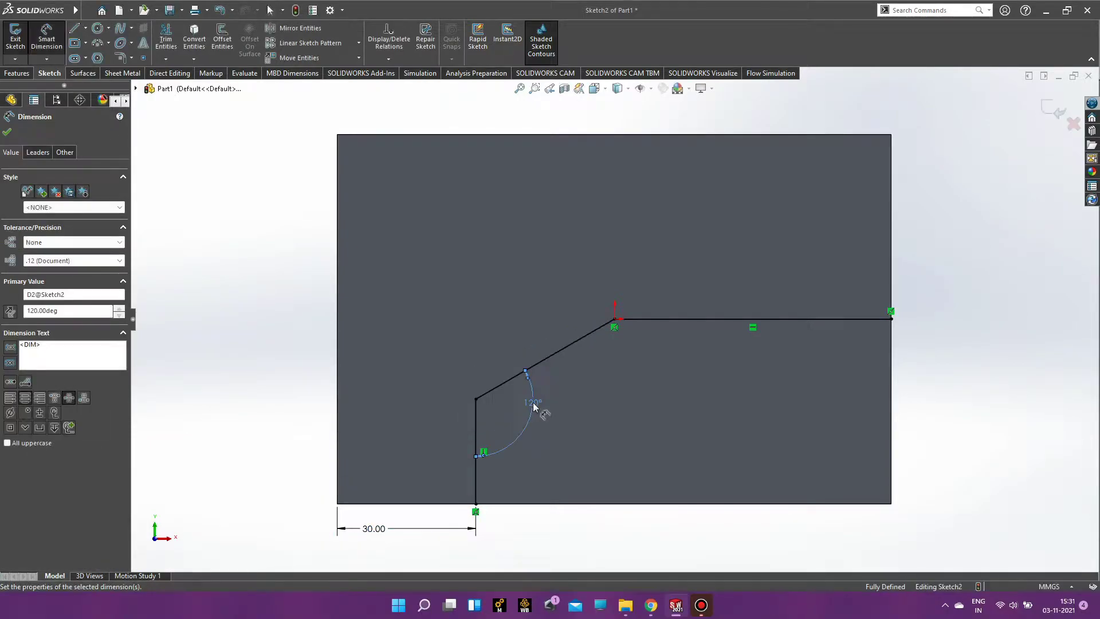
- Close the profile with lines along the block's bottom and right edges
{"action": "left_click", "coordinate": [74, 28]}
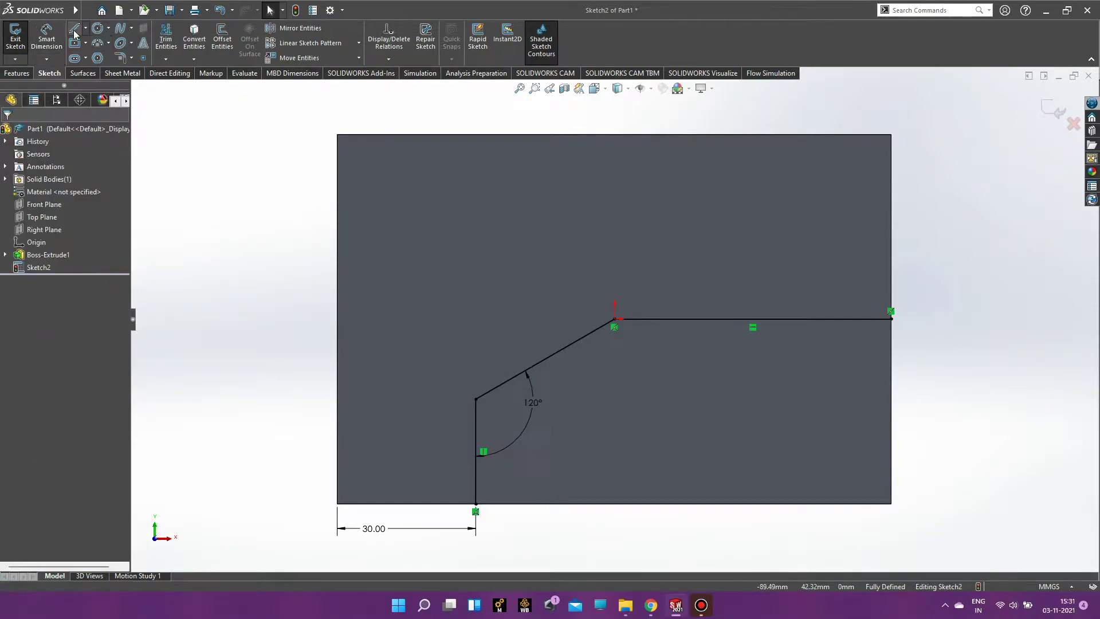
{"action": "left_click", "coordinate": [475, 504]}
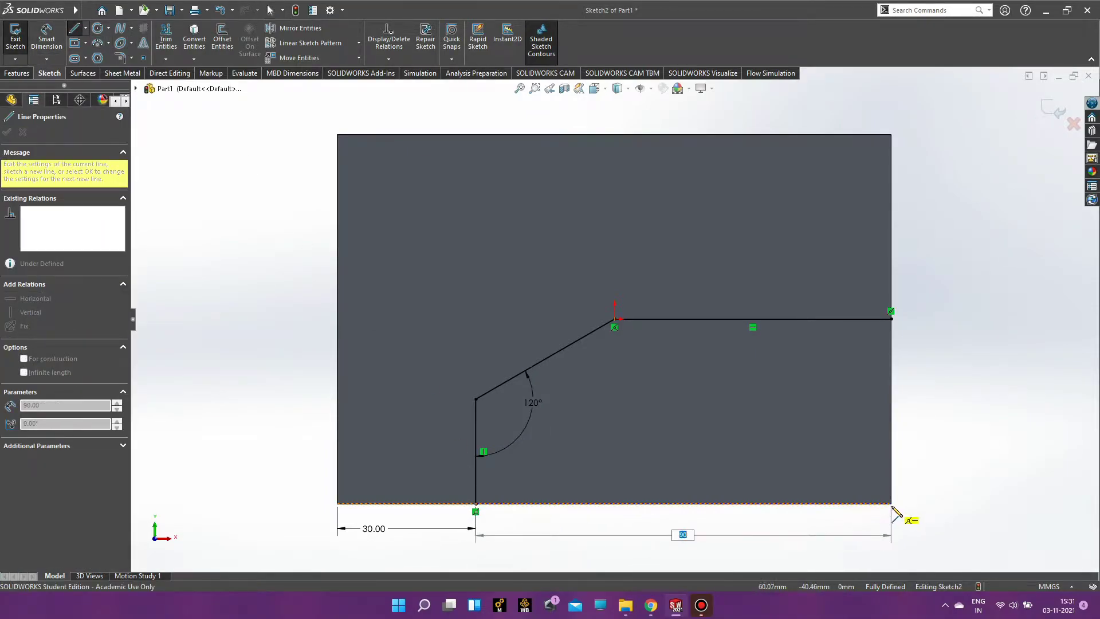
{"action": "left_click", "coordinate": [892, 504]}
{"action": "left_click", "coordinate": [892, 319]}
{"action": "key", "text": "Escape"}
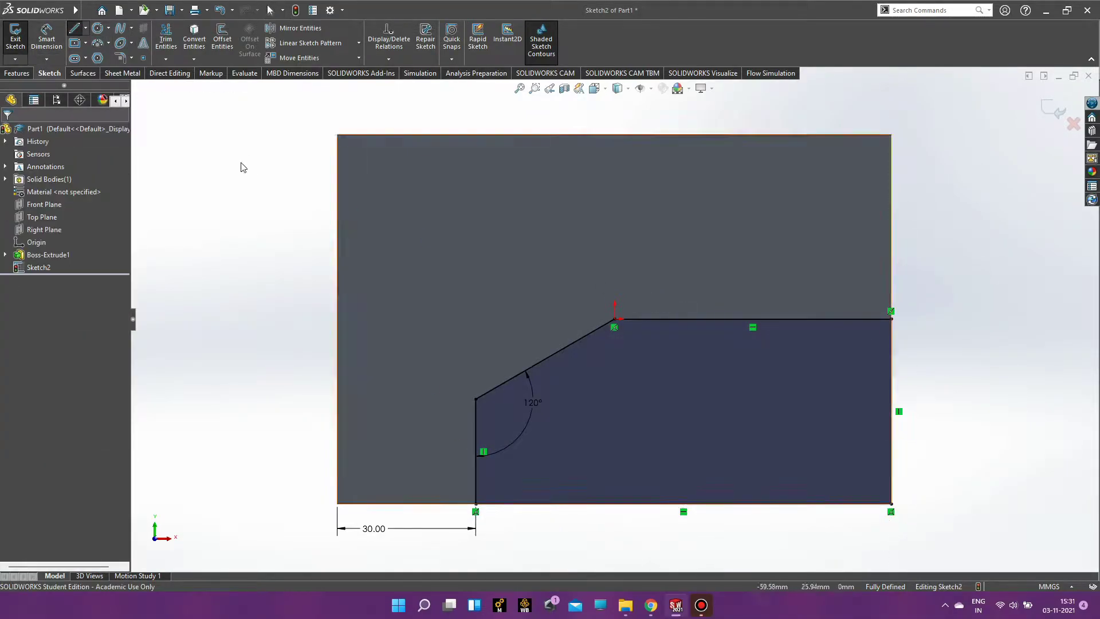
- Cut the closed profile 10 mm into the block as Cut-Extrude1
{"action": "left_click", "coordinate": [27, 73]}
{"action": "left_click", "coordinate": [170, 41]}
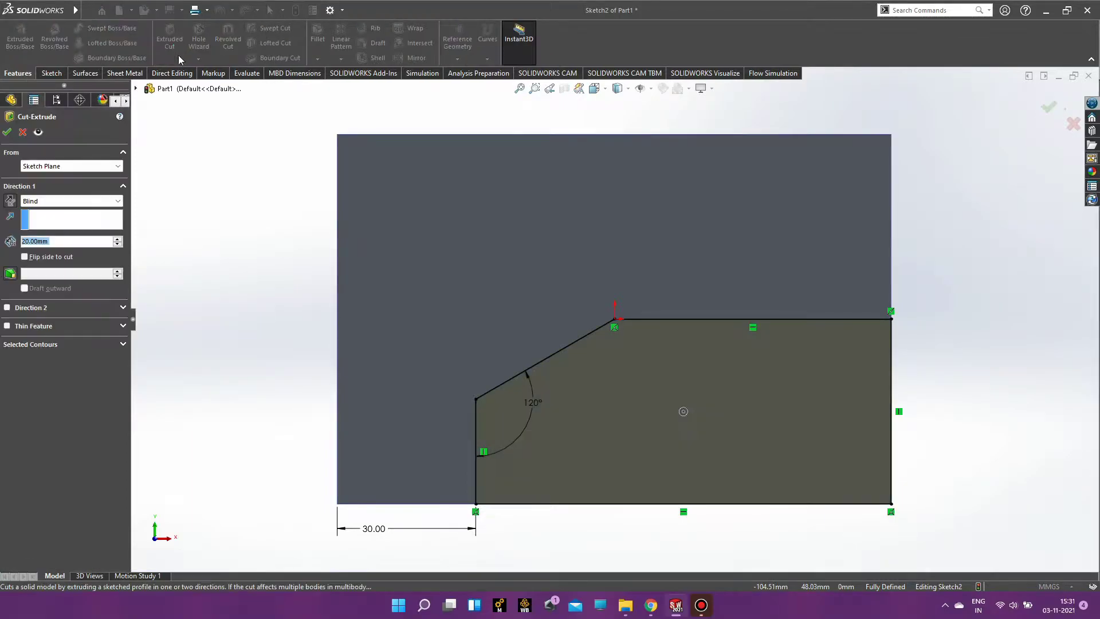
{"action": "type", "text": "10"}
{"action": "key", "text": "Return"}
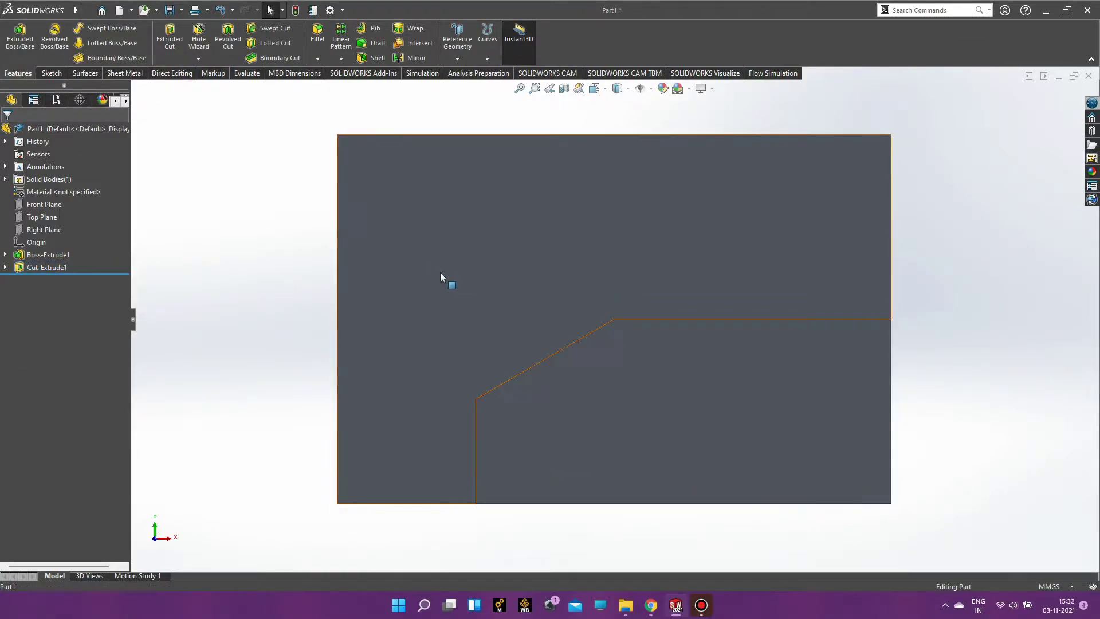
{"action": "left_click", "coordinate": [441, 274]}
- Sketch a 12 mm inward offset of the upper face's edges
{"action": "left_click", "coordinate": [491, 237]}
{"action": "left_click", "coordinate": [222, 39]}
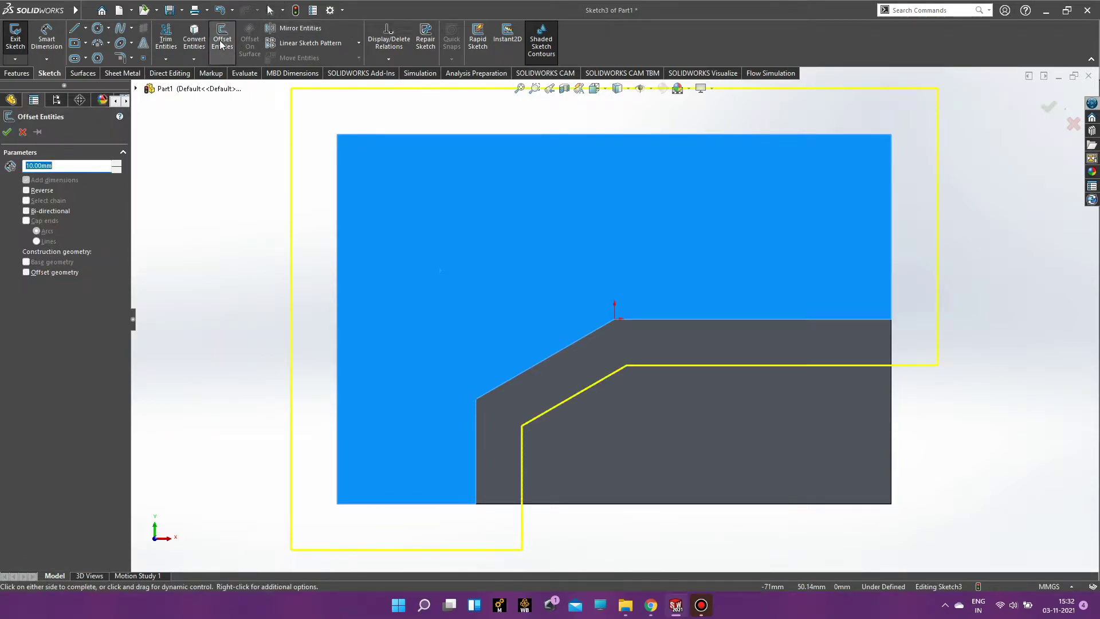
{"action": "left_click", "coordinate": [46, 190]}
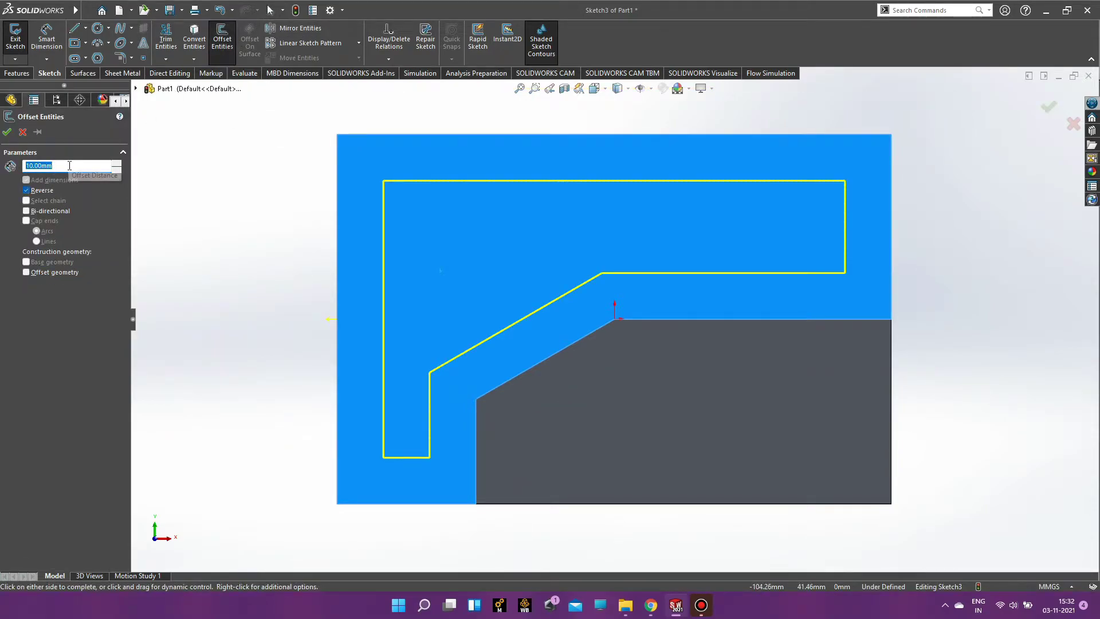
{"action": "type", "text": "12"}
{"action": "key", "text": "Return"}
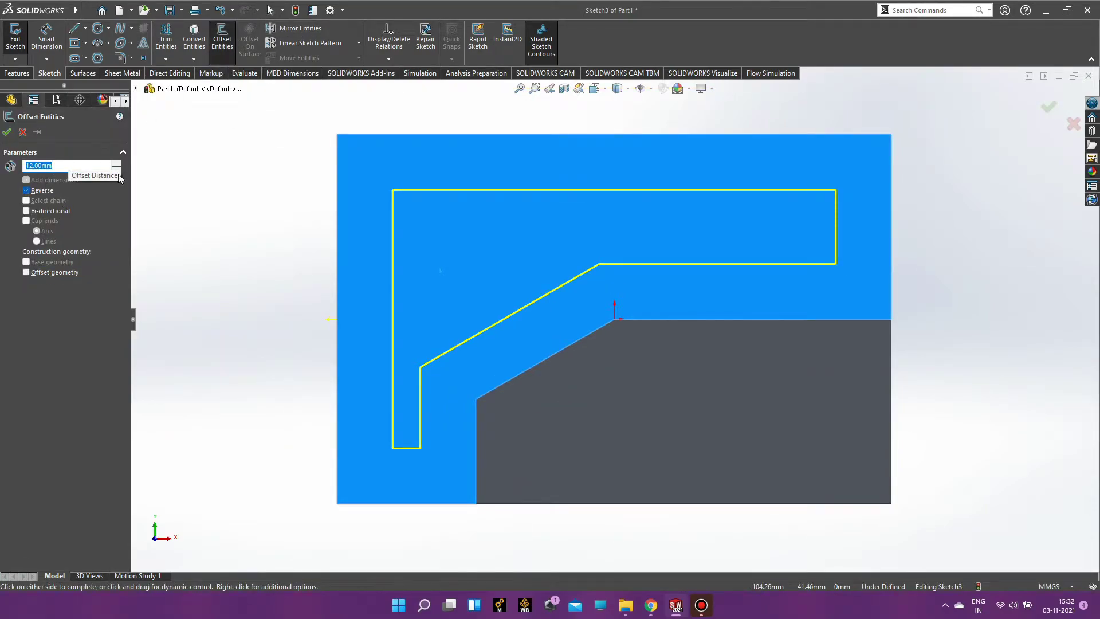
{"action": "key", "text": "Return"}
- Cut the offset profile into the block as Cut-Extrude2
{"action": "left_click", "coordinate": [13, 73]}
{"action": "left_click", "coordinate": [170, 40]}
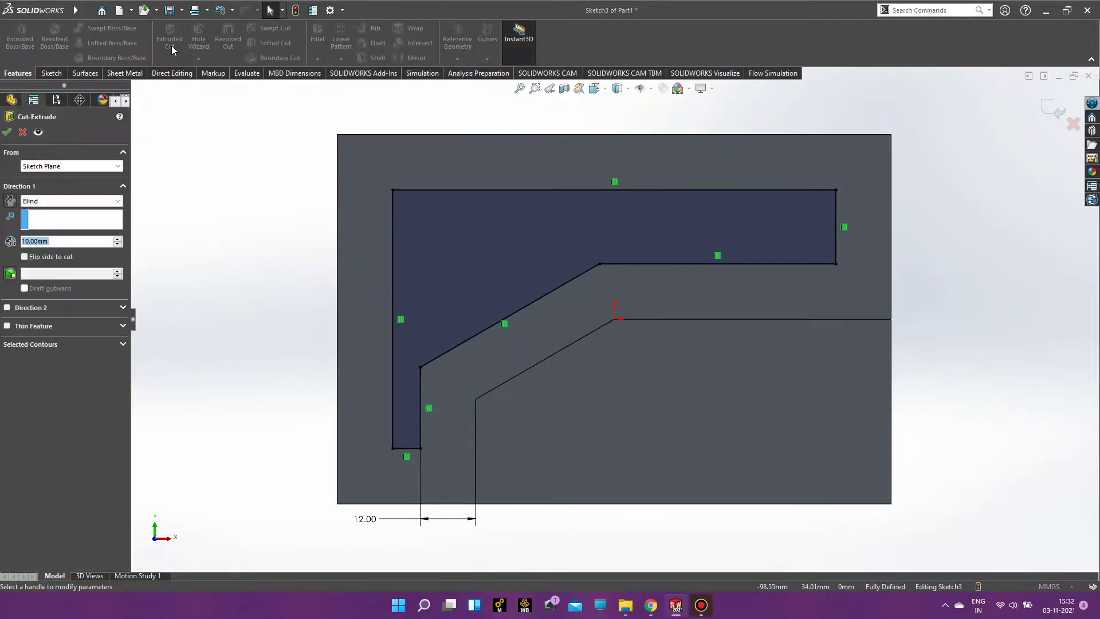
{"action": "key", "text": "Return"}
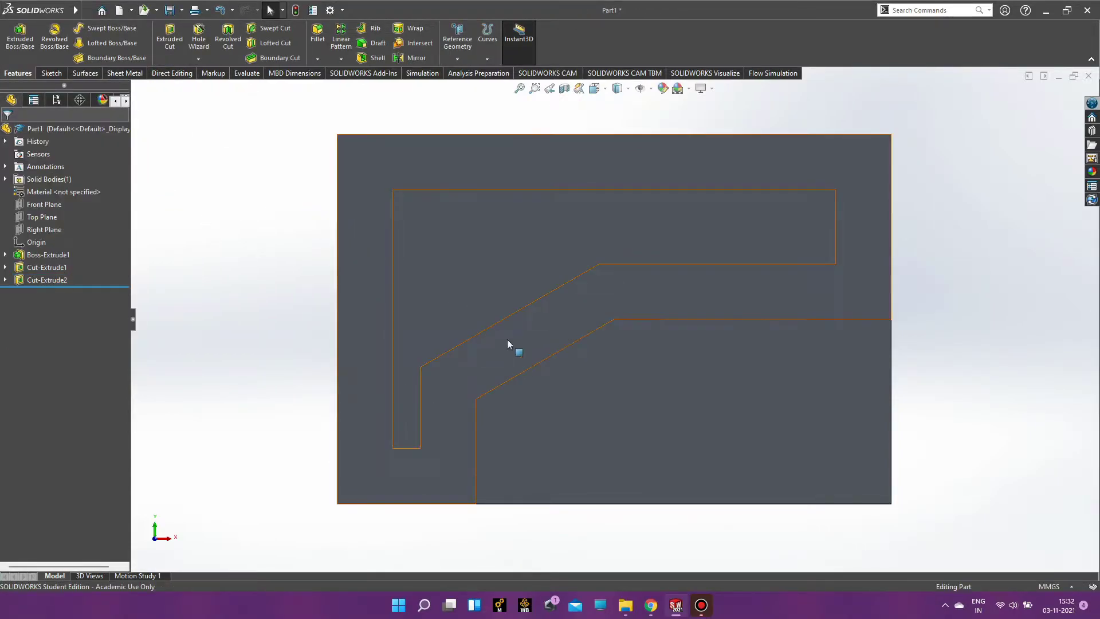
- Fillet the loop of vertical slot corner edges as Fillet1
{"action": "left_click", "coordinate": [318, 34]}
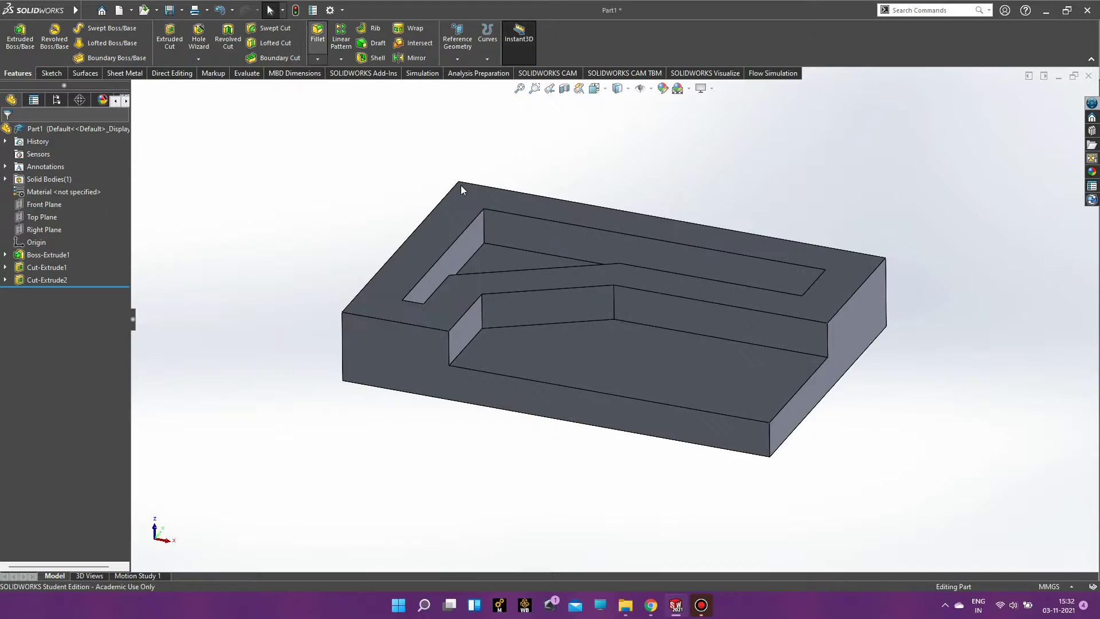
{"action": "left_click", "coordinate": [484, 223]}
{"action": "left_click", "coordinate": [517, 187]}
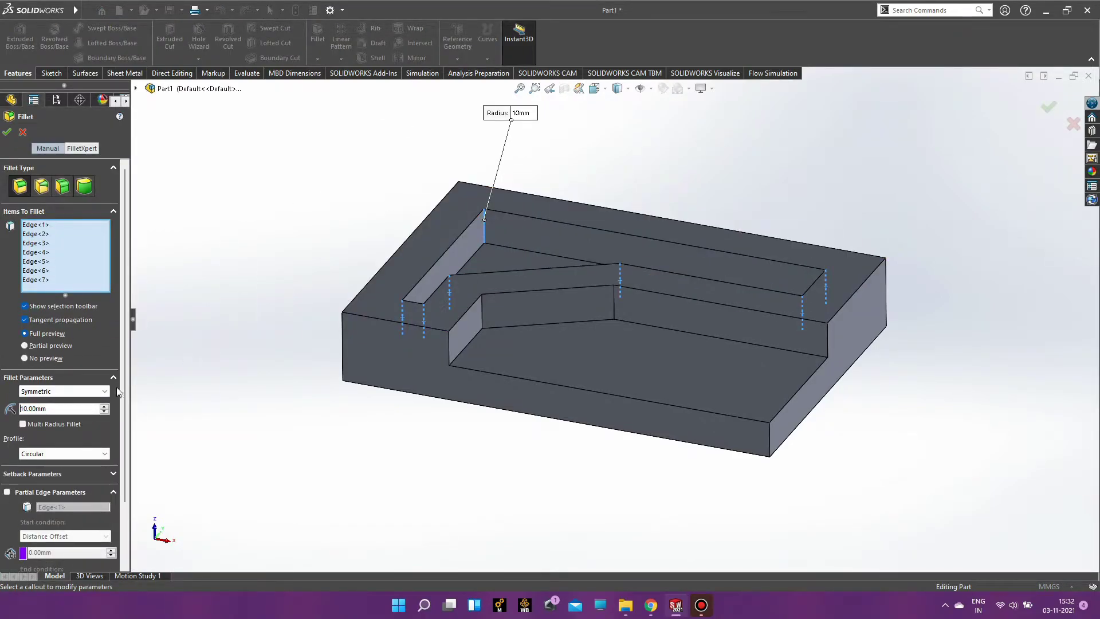
{"action": "type", "text": "5"}
{"action": "key", "text": "Return"}
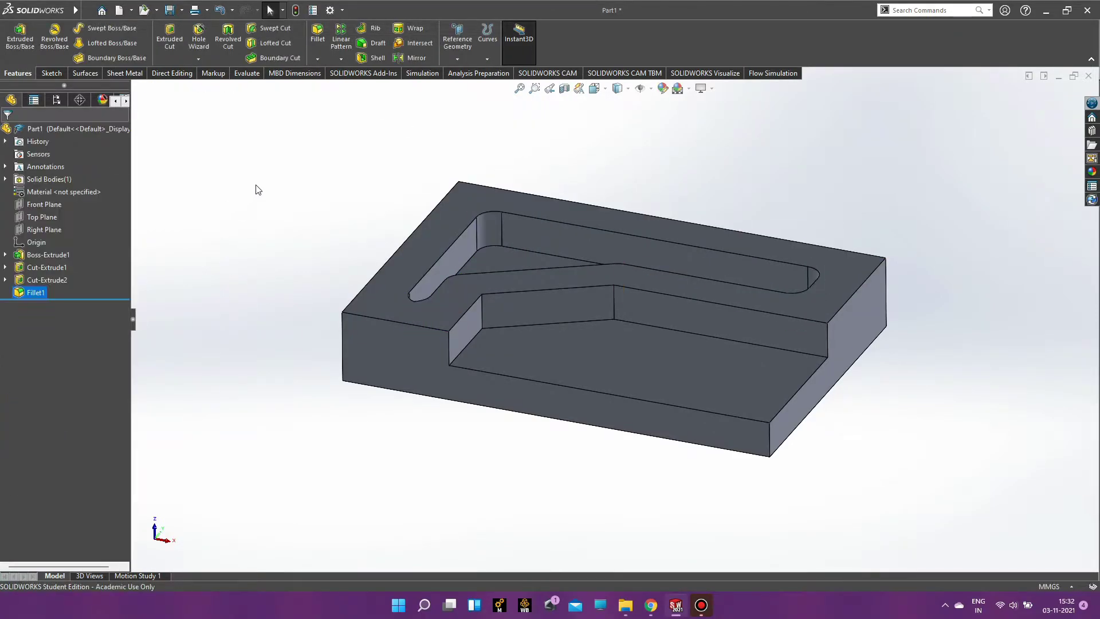
- Edit Fillet1 and change its radius to 3 mm
{"action": "left_click", "coordinate": [318, 34]}
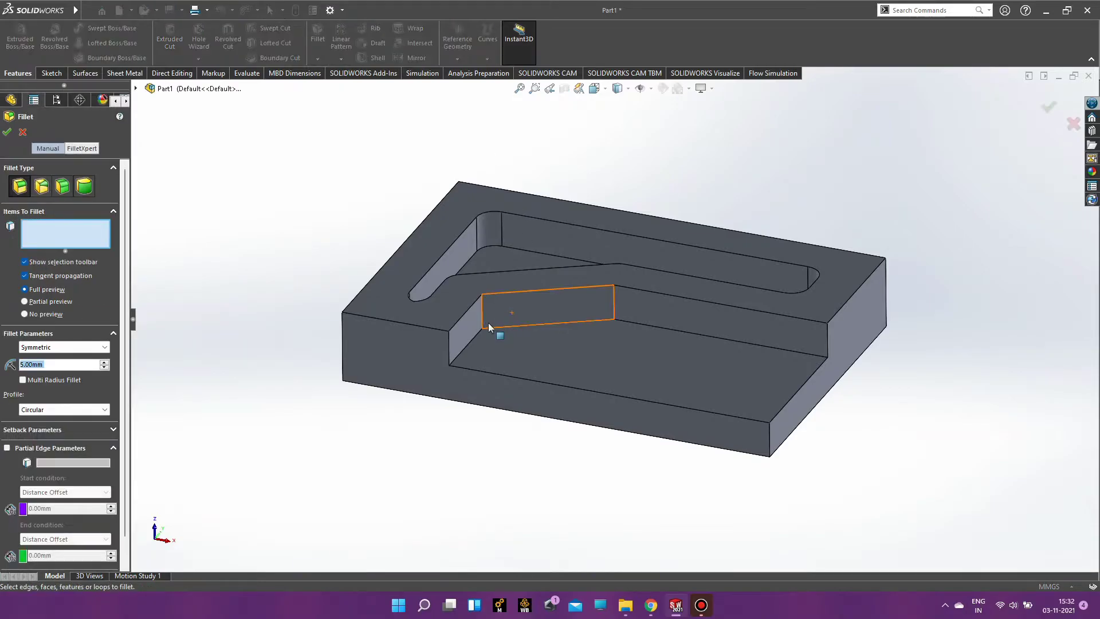
{"action": "left_click", "coordinate": [22, 132]}
{"action": "left_click", "coordinate": [37, 293]}
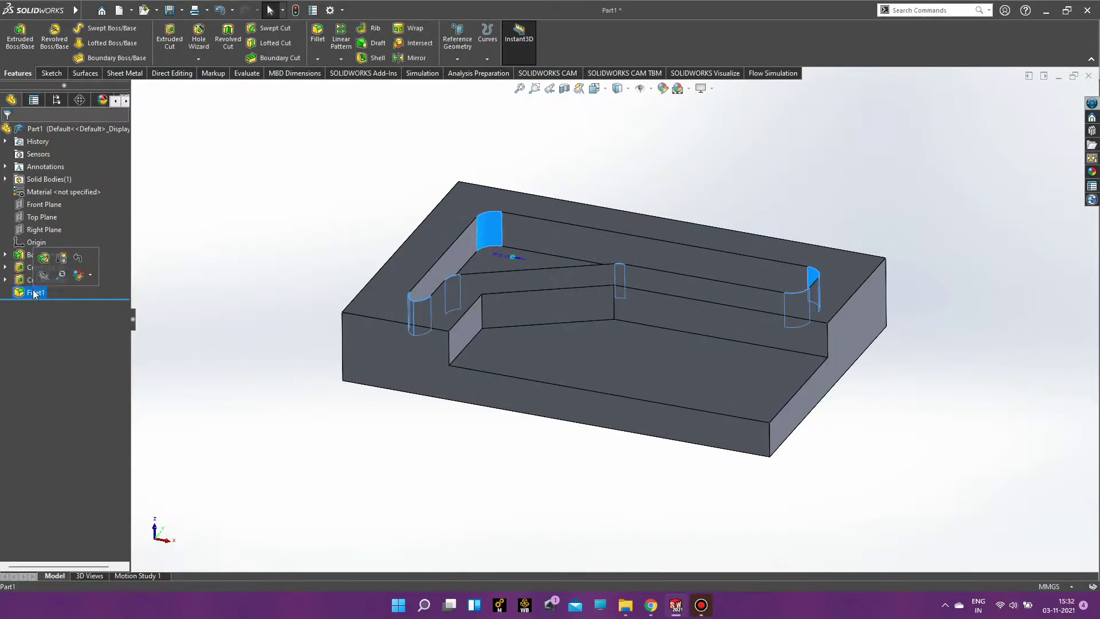
{"action": "right_click", "coordinate": [37, 292]}
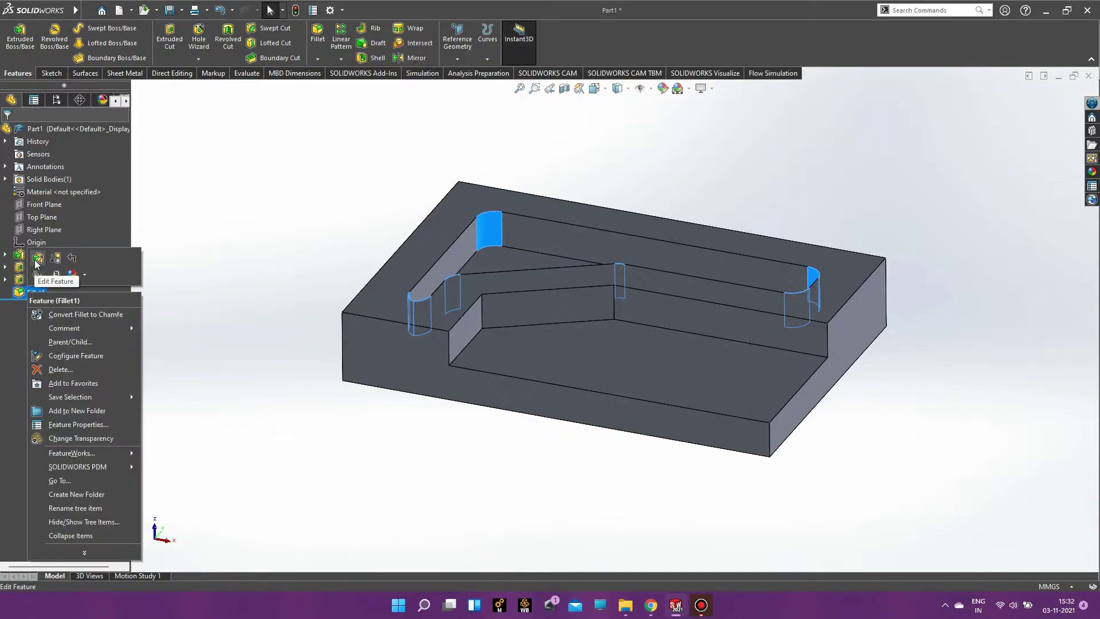
{"action": "left_click", "coordinate": [35, 260]}
{"action": "type", "text": "4"}
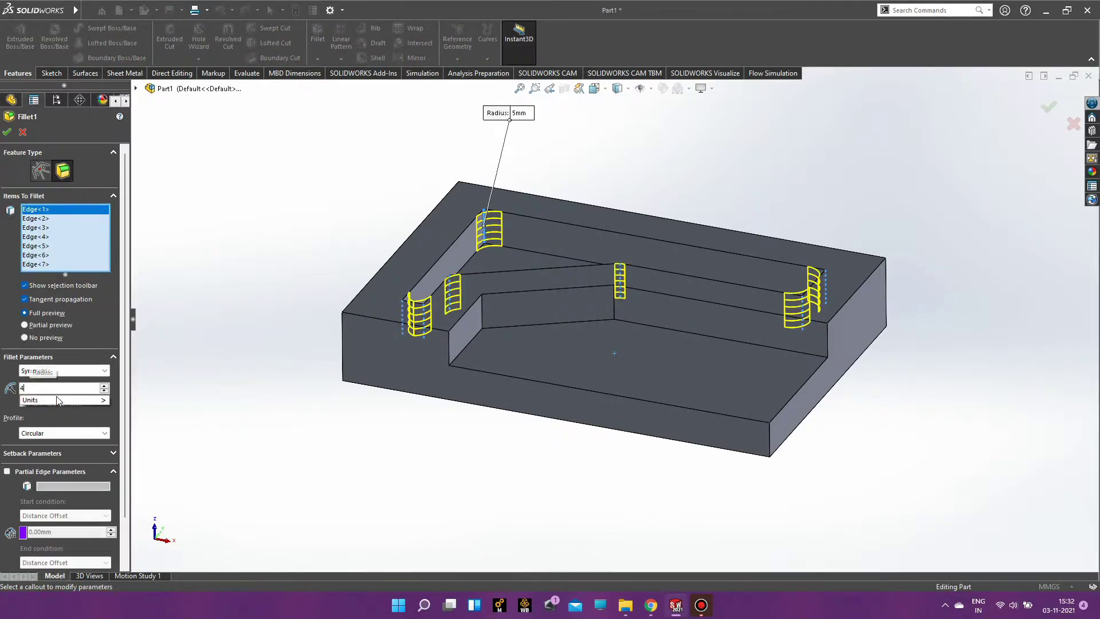
{"action": "key", "text": "Return"}
{"action": "type", "text": "3"}
{"action": "key", "text": "Return"}
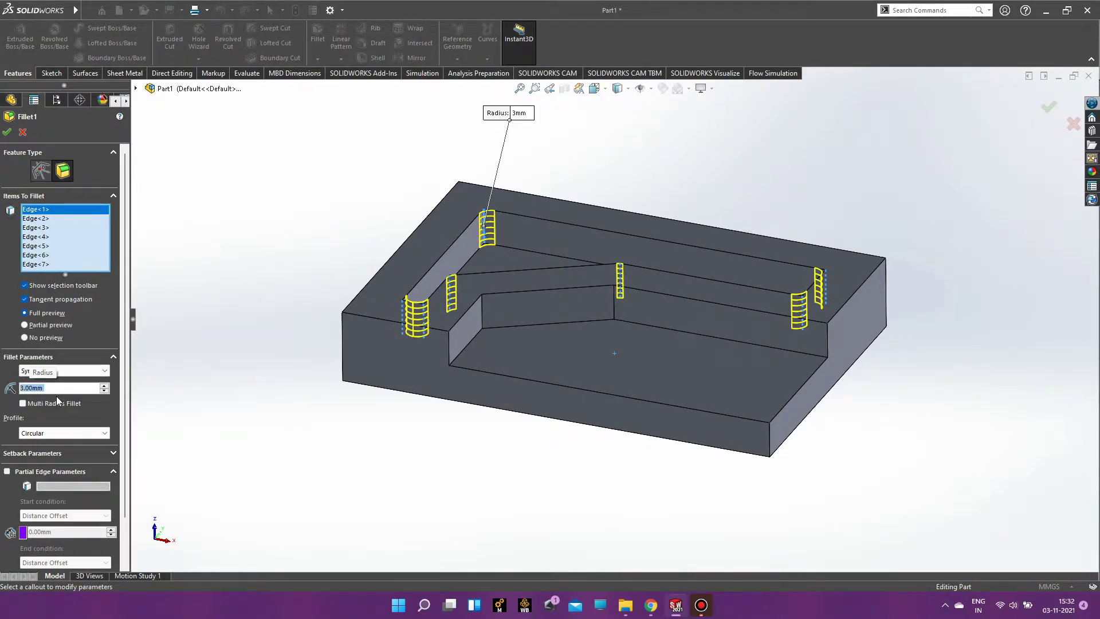
{"action": "key", "text": "Return"}
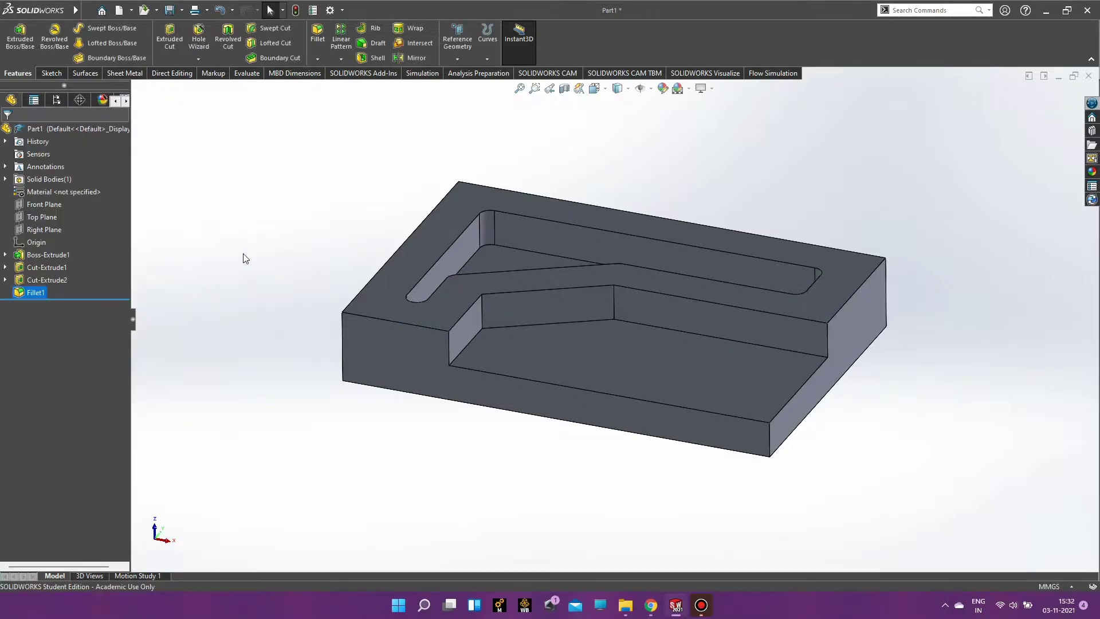
- Fillet the angled step's two vertical edges at 3 mm as Fillet2
{"action": "left_click", "coordinate": [481, 300]}
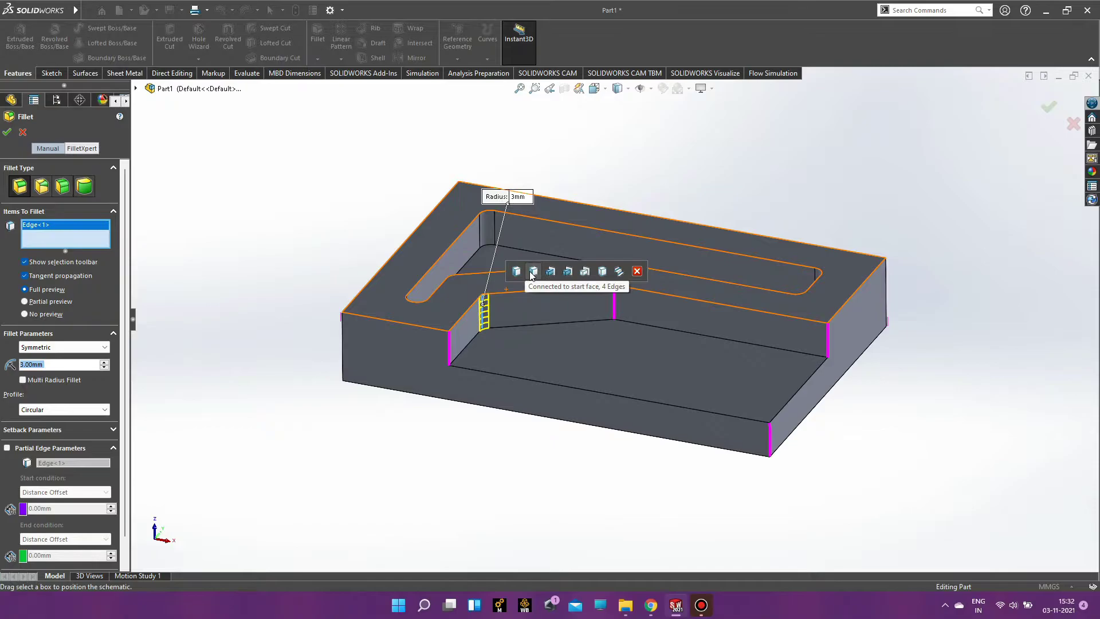
{"action": "left_click", "coordinate": [614, 312]}
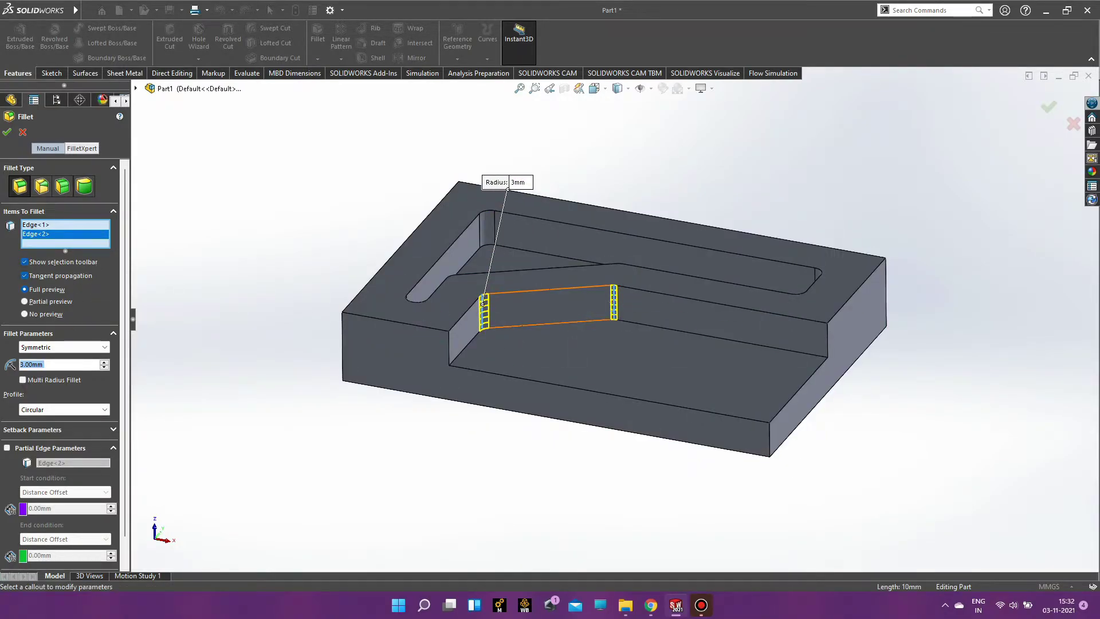
{"action": "key", "text": "Return"}
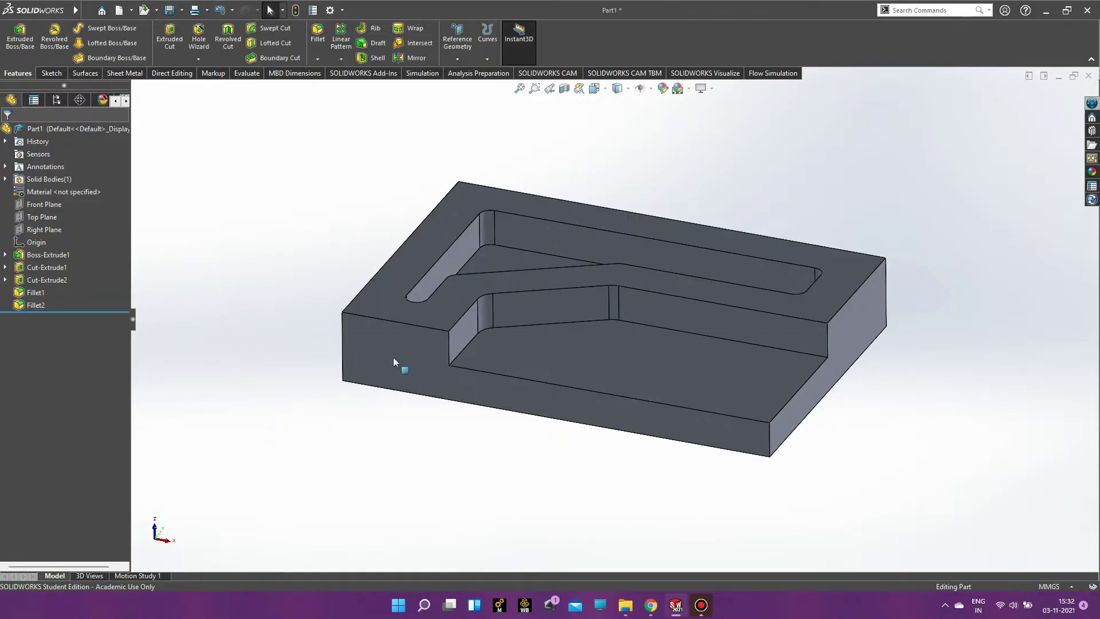
- Assign 6061 Alloy as the part material and switch to the SOLIDWORKS CAM commands
{"action": "right_click", "coordinate": [79, 196]}
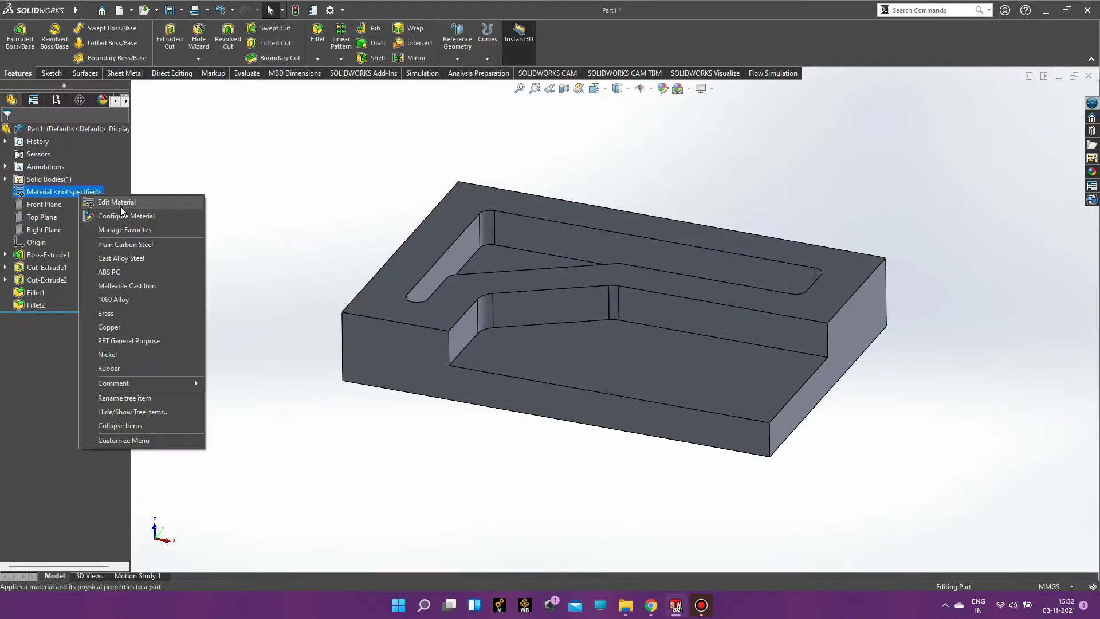
{"action": "left_click", "coordinate": [129, 200]}
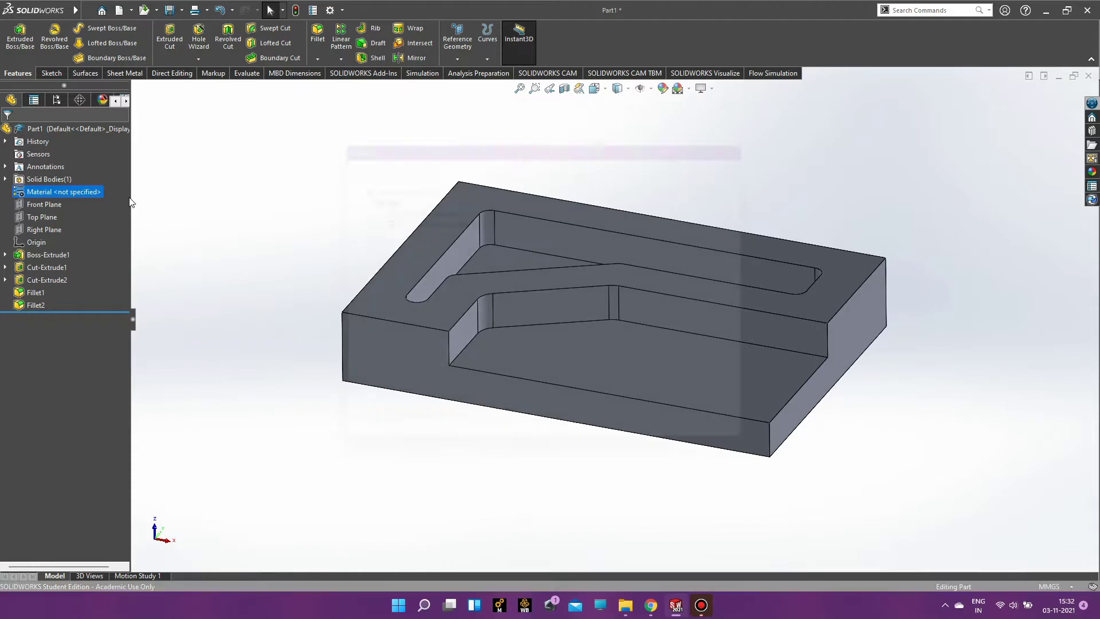
{"action": "left_click", "coordinate": [373, 152]}
{"action": "type", "text": "6061"}
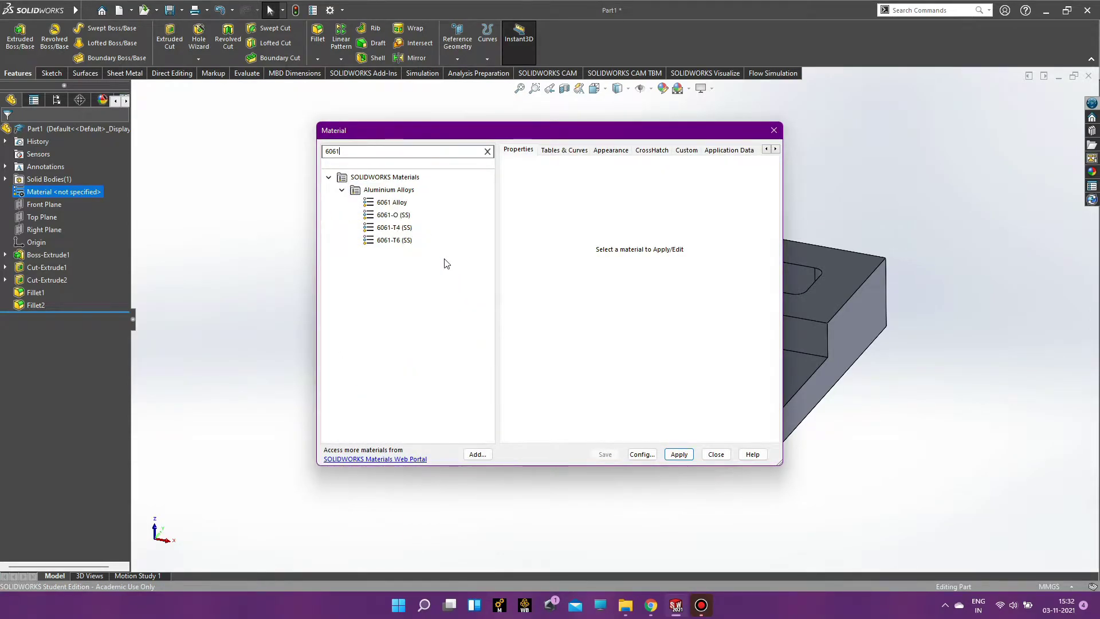
{"action": "left_click", "coordinate": [387, 201]}
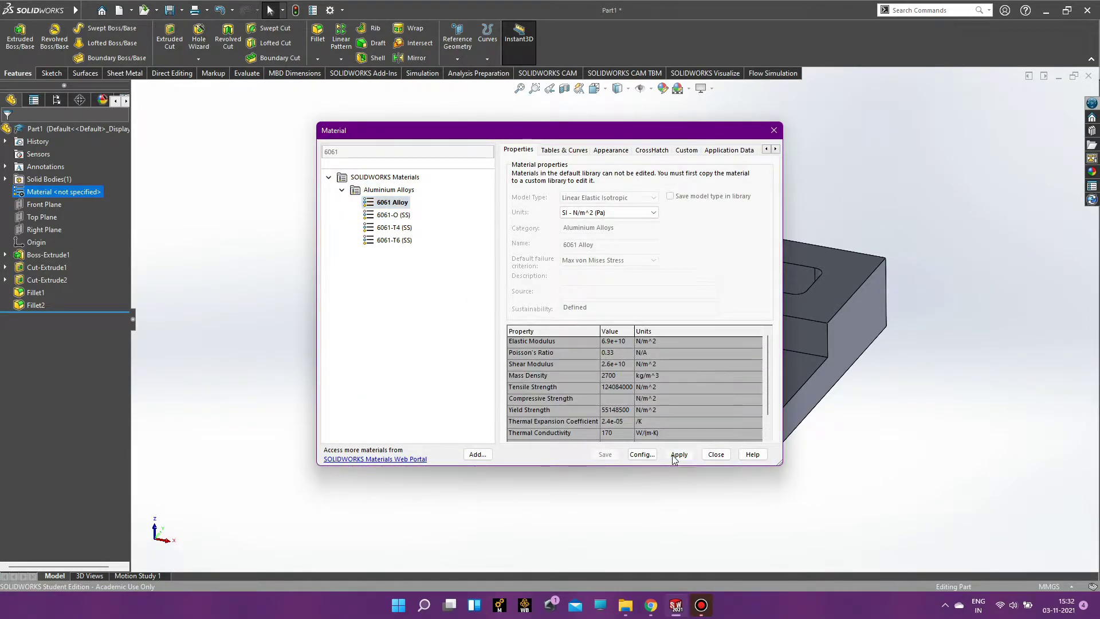
{"action": "left_click", "coordinate": [679, 455]}
{"action": "left_click", "coordinate": [716, 454]}
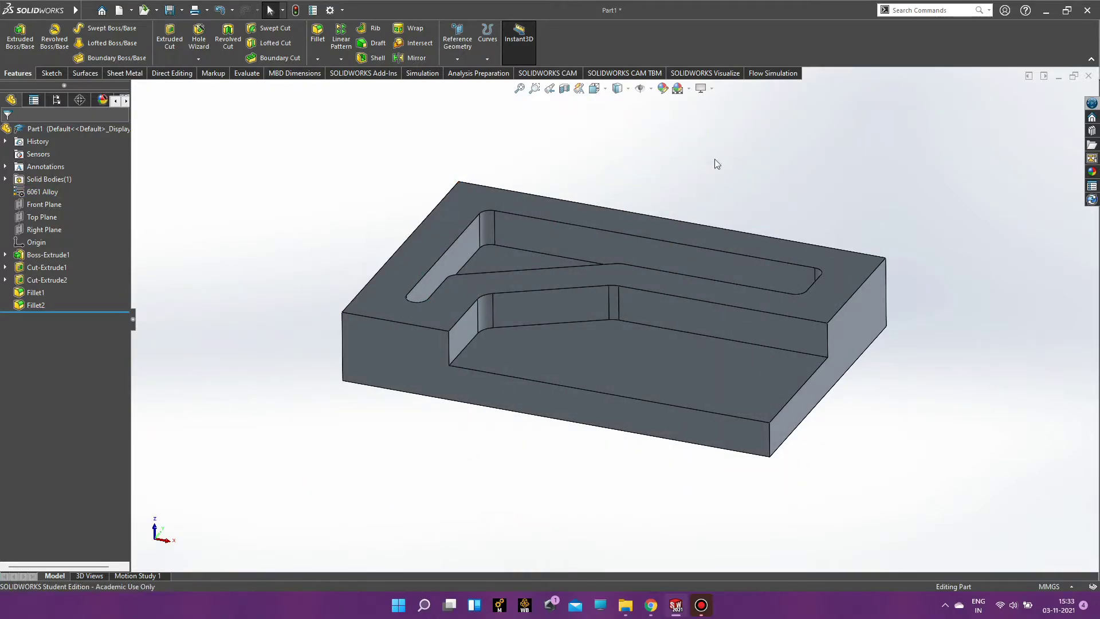
{"action": "left_click", "coordinate": [564, 74]}
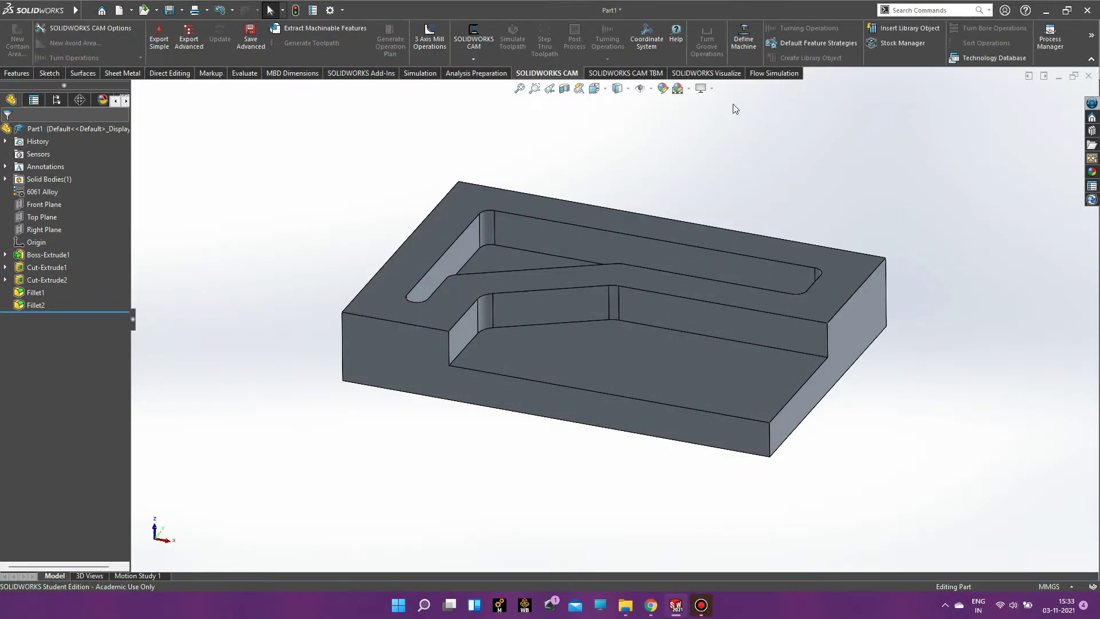
- Define the CAM machine as Mill - Metric
{"action": "left_click", "coordinate": [739, 41]}
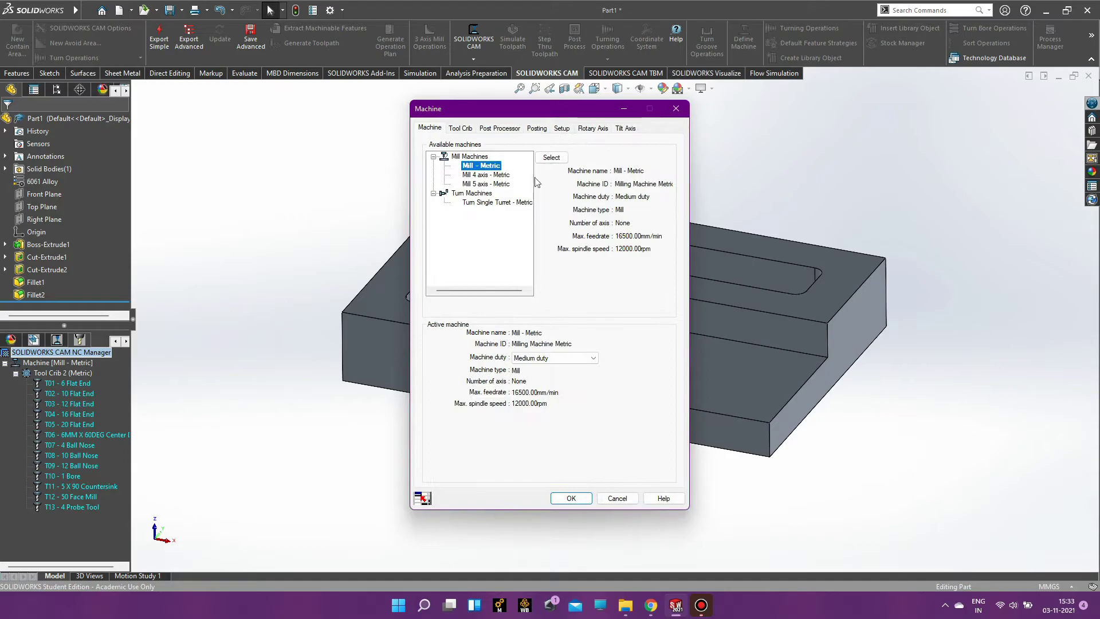
{"action": "left_click", "coordinate": [552, 158]}
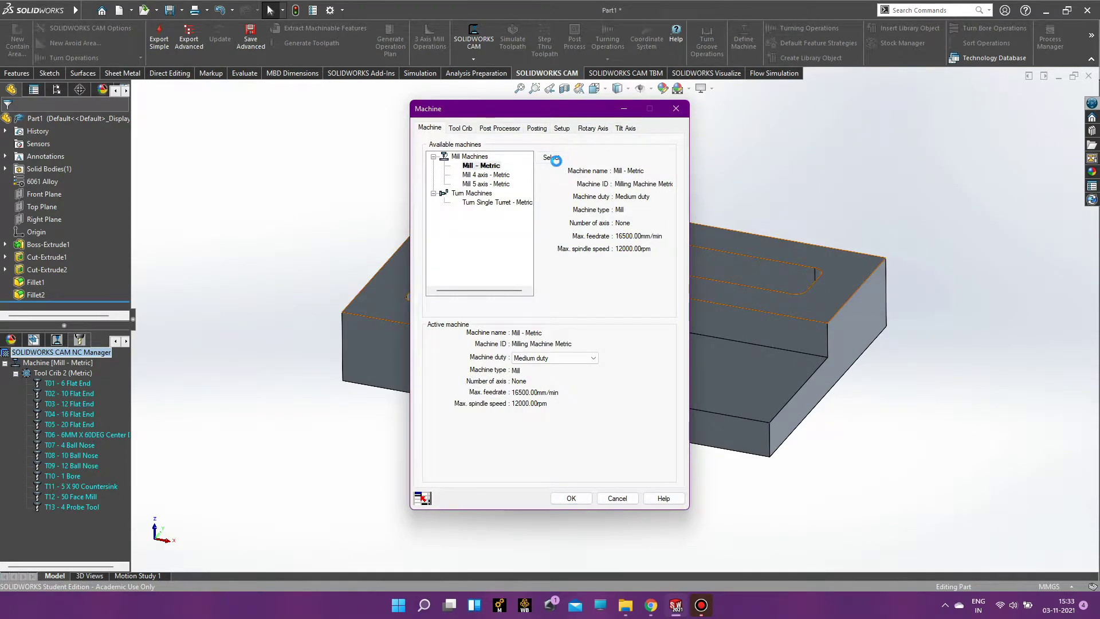
{"action": "left_click", "coordinate": [581, 500]}
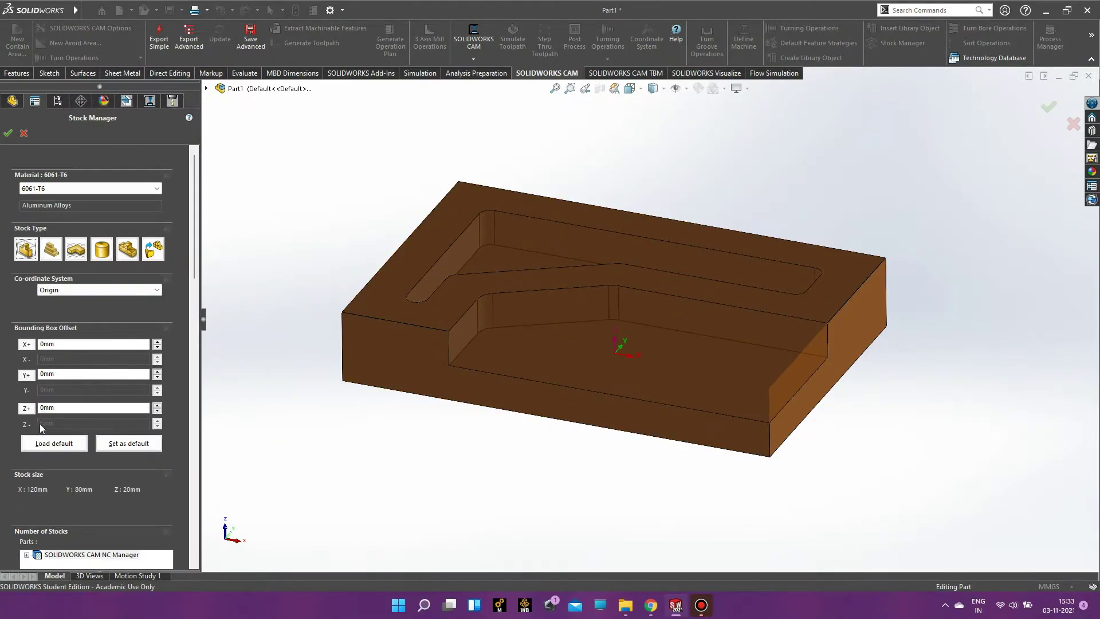
{"action": "type", "text": "2"}
- Accept the stock with 2 mm extra on top, viewing it from a low side angle
{"action": "key", "text": "Return"}
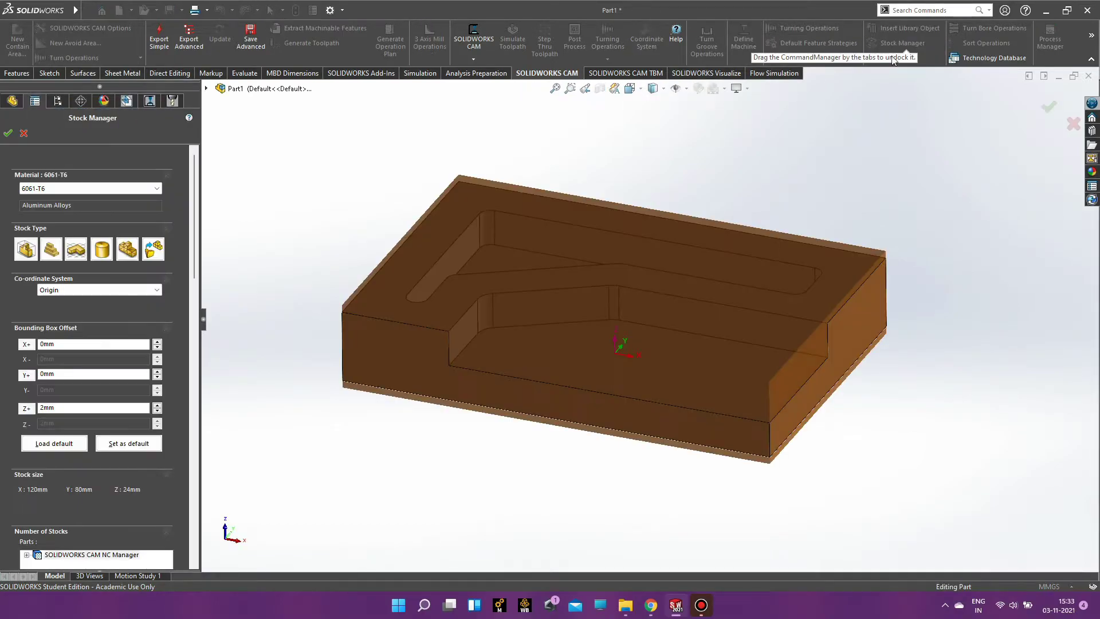
{"action": "left_click", "coordinate": [74, 444]}
{"action": "mouse_move", "coordinate": [401, 338]}
{"action": "middle_mouse_down"}
{"action": "mouse_move", "coordinate": [433, 344]}
{"action": "mouse_move", "coordinate": [455, 248]}
{"action": "middle_mouse_up"}
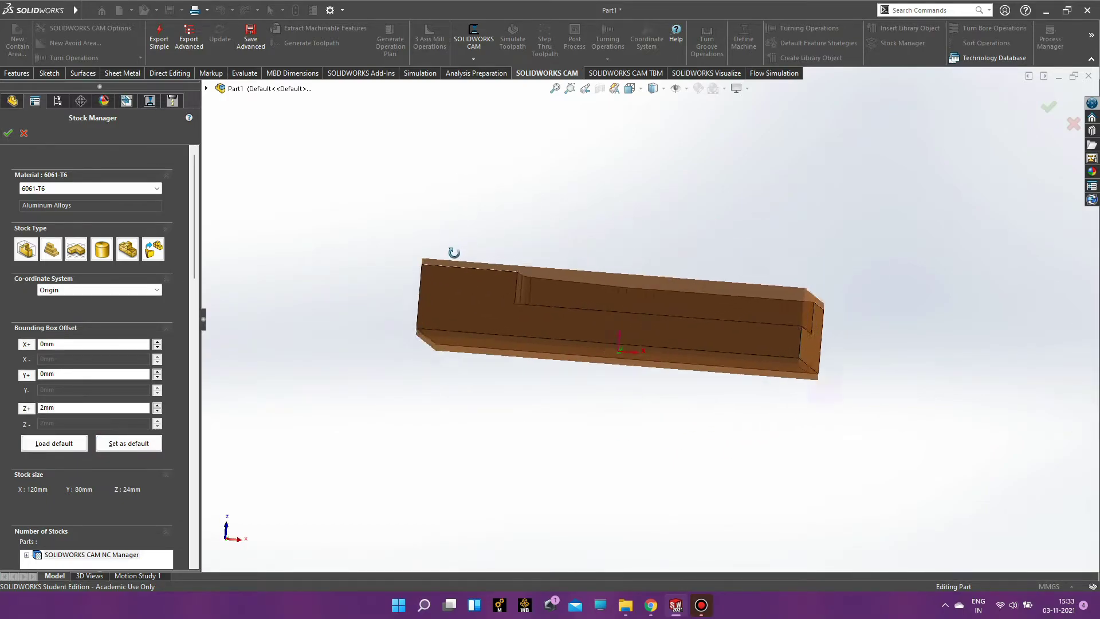
{"action": "type", "text": "3"}
{"action": "key", "text": "Return"}
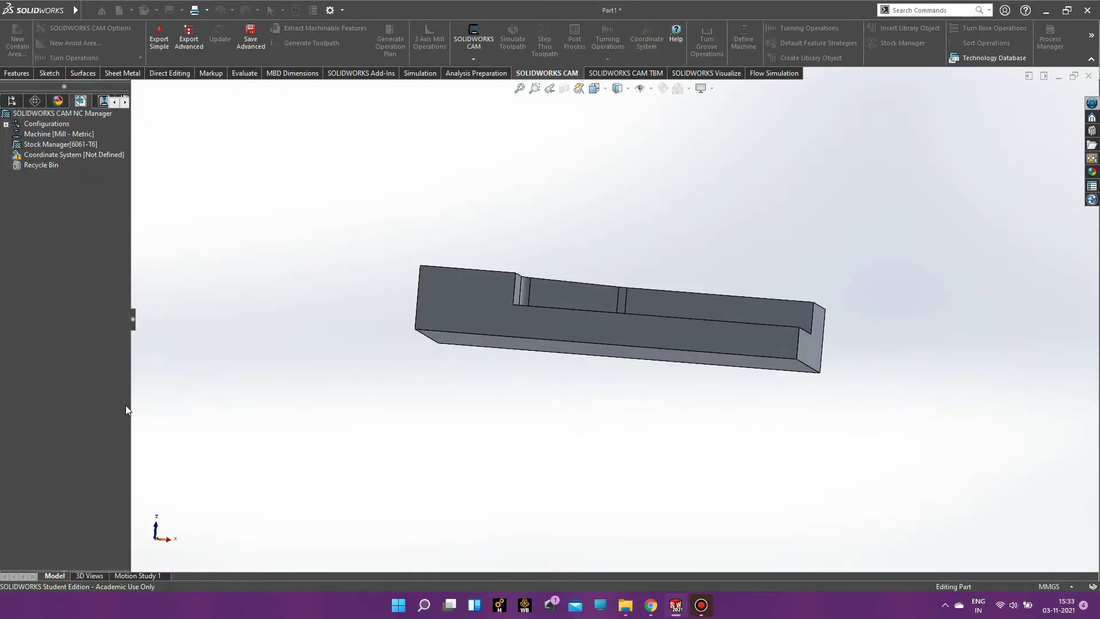
- Reopen the stock settings and raise the top offset to 3 mm
{"action": "left_click", "coordinate": [877, 44]}
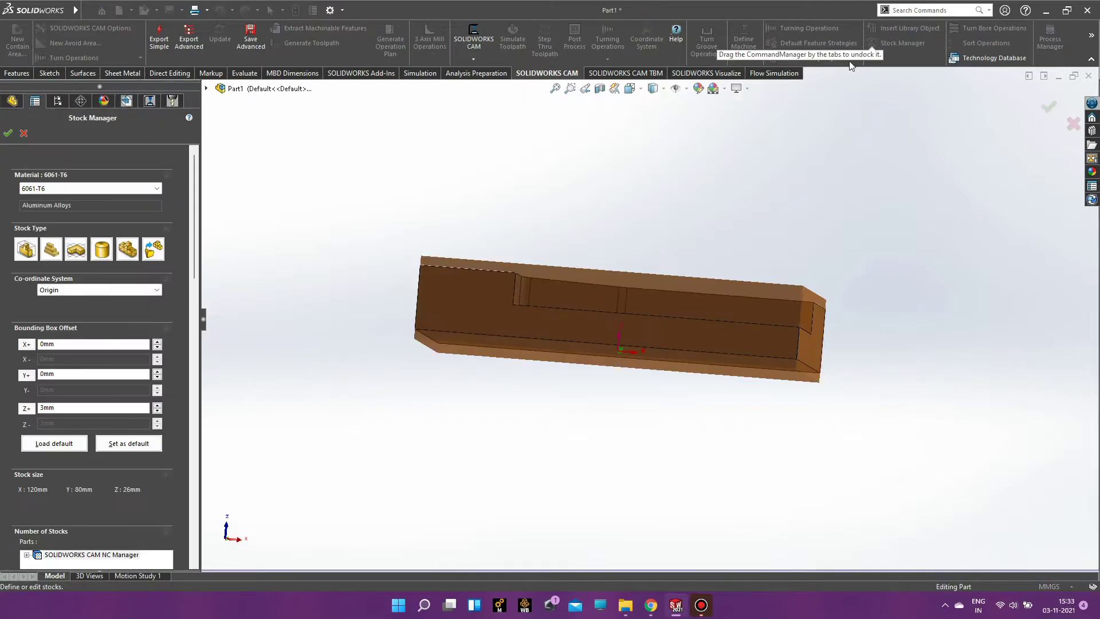
{"action": "left_click", "coordinate": [157, 413]}
{"action": "left_click", "coordinate": [646, 261]}
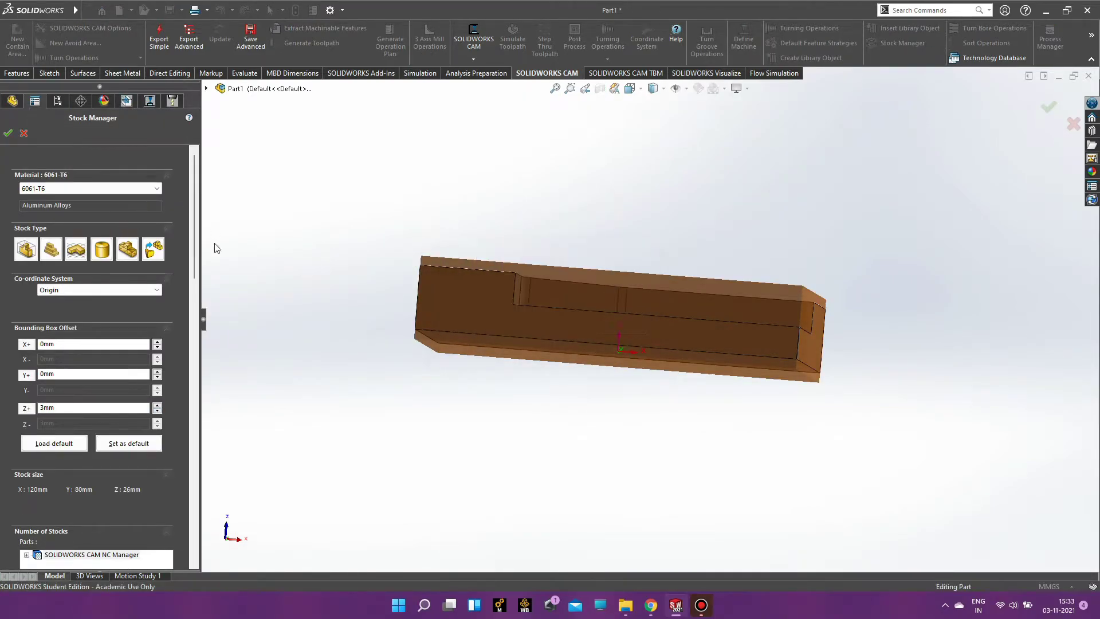
{"action": "left_click", "coordinate": [8, 133]}
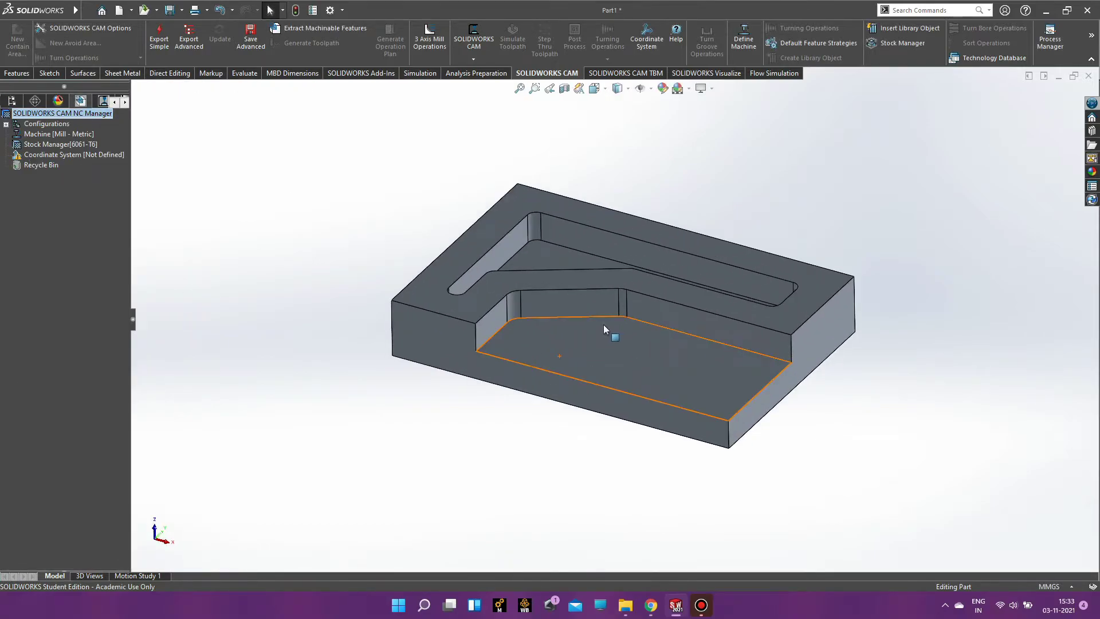
- Define and confirm a user-defined fixture coordinate system for the part
{"action": "scroll", "coordinate": [659, 287], "scroll_direction": "down", "scroll_amount": 2}
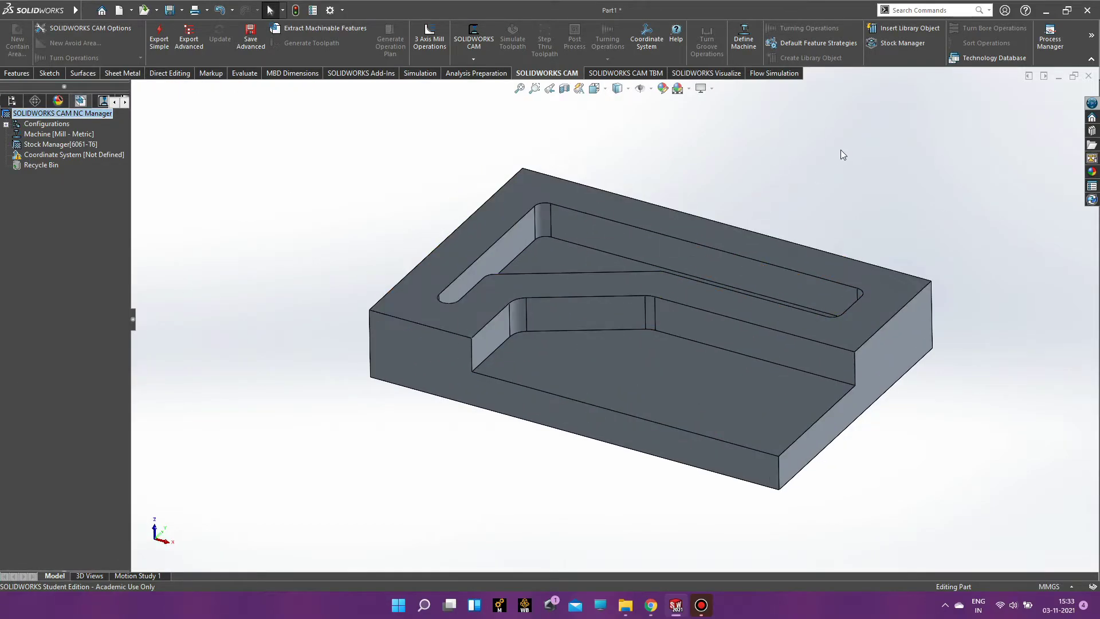
{"action": "left_click", "coordinate": [644, 30]}
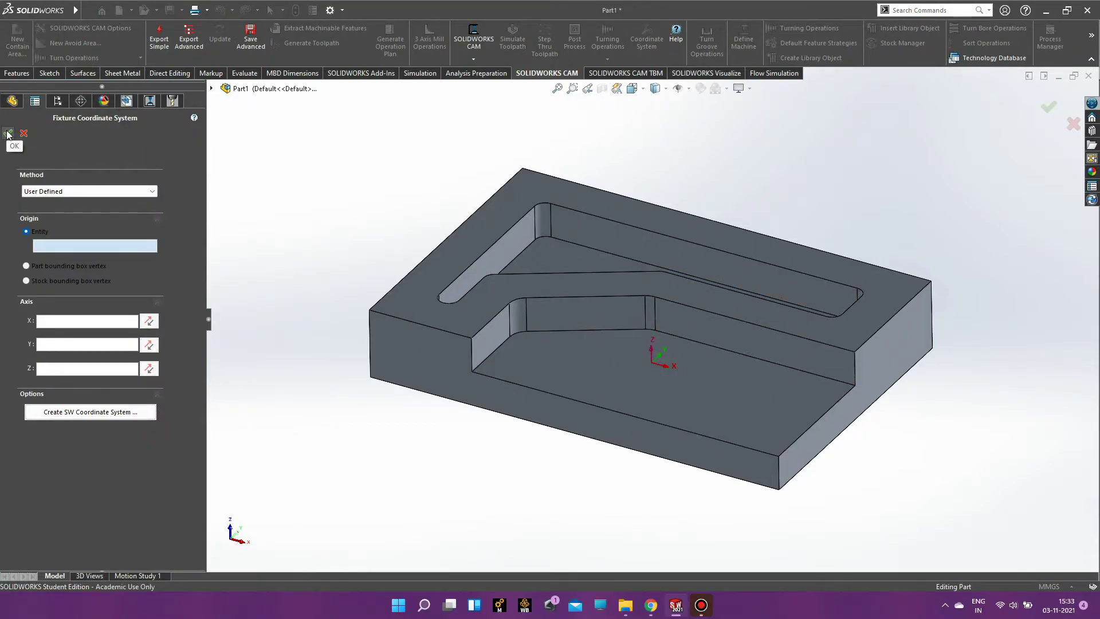
{"action": "middle_click_drag", "start_coordinate": [261, 195], "coordinate": [437, 204]}
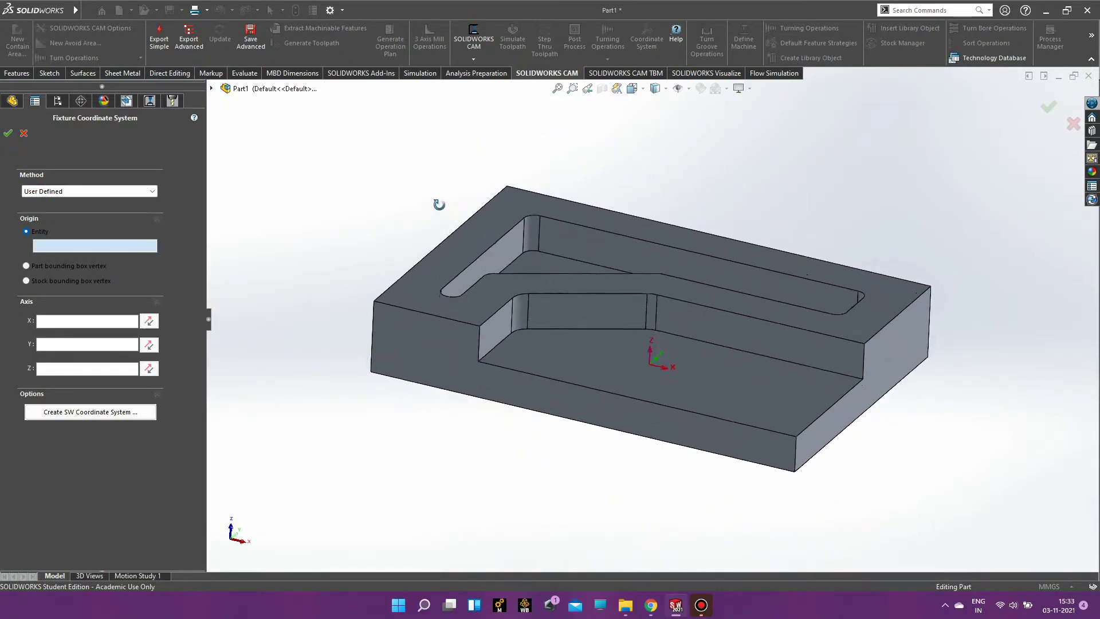
{"action": "left_click", "coordinate": [9, 133]}
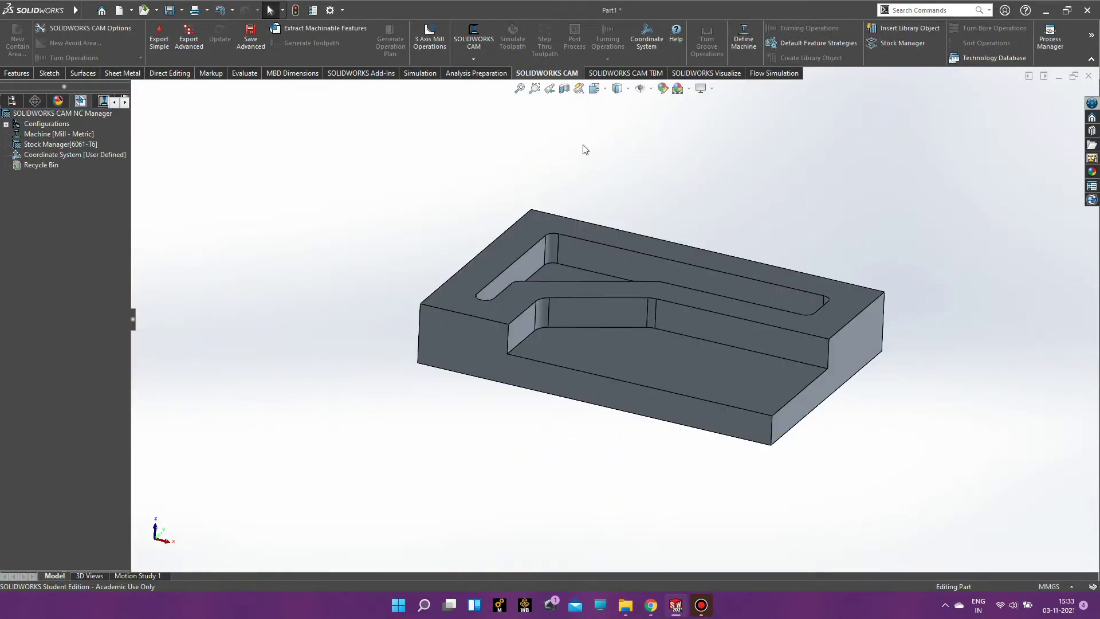
- Extract and inspect Irregular Pocket1 and Irregular Slot1, then generate the six-operation plan
{"action": "left_click", "coordinate": [310, 29]}
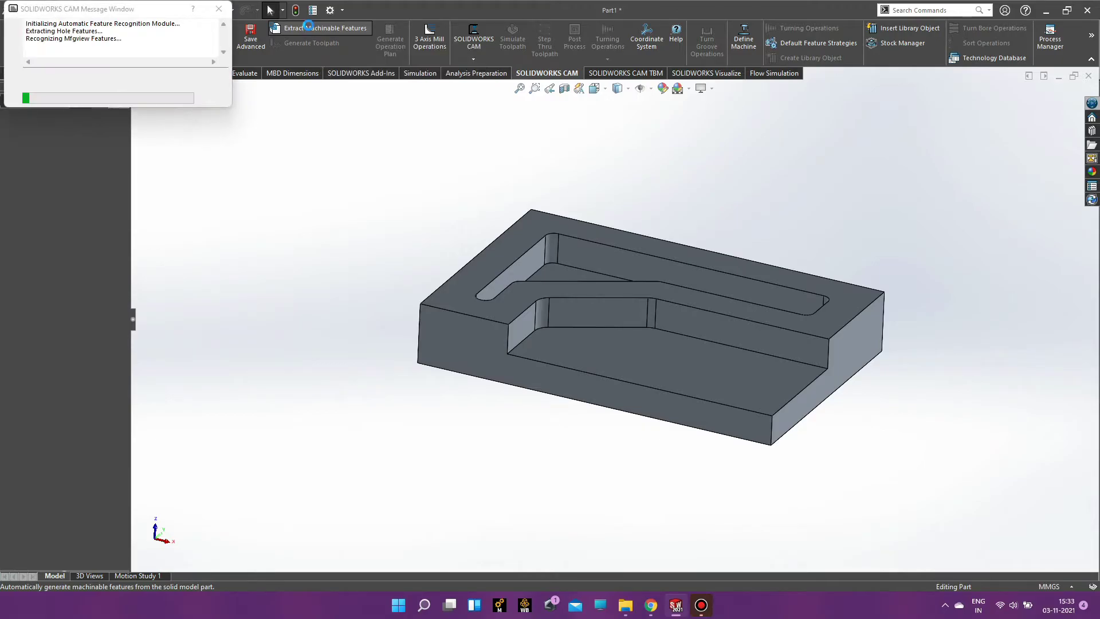
{"action": "left_click", "coordinate": [73, 177]}
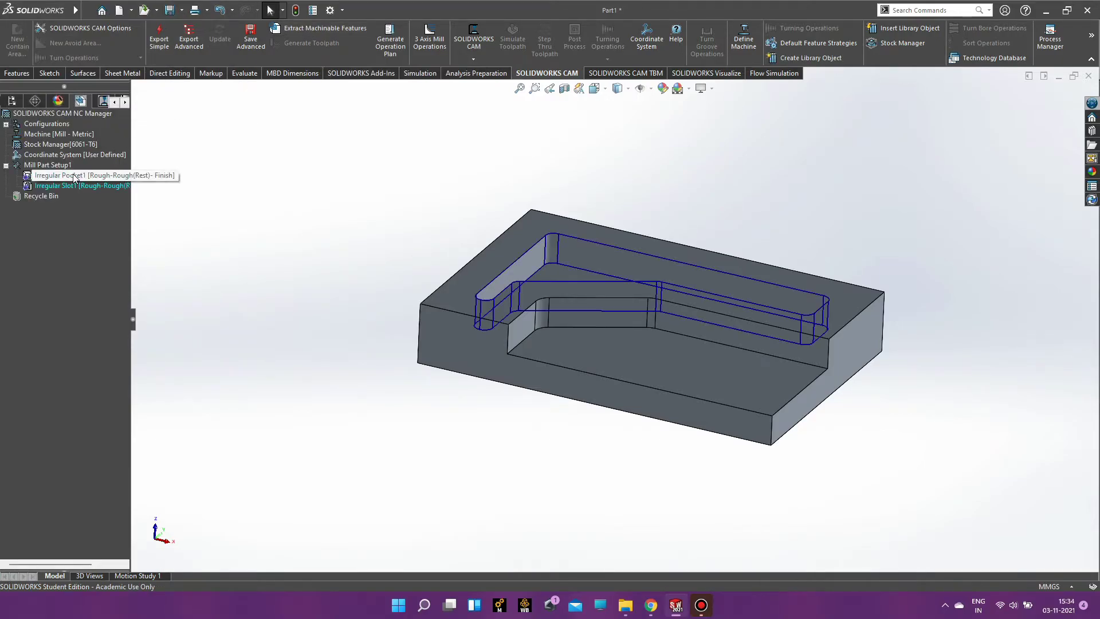
{"action": "left_click", "coordinate": [67, 188]}
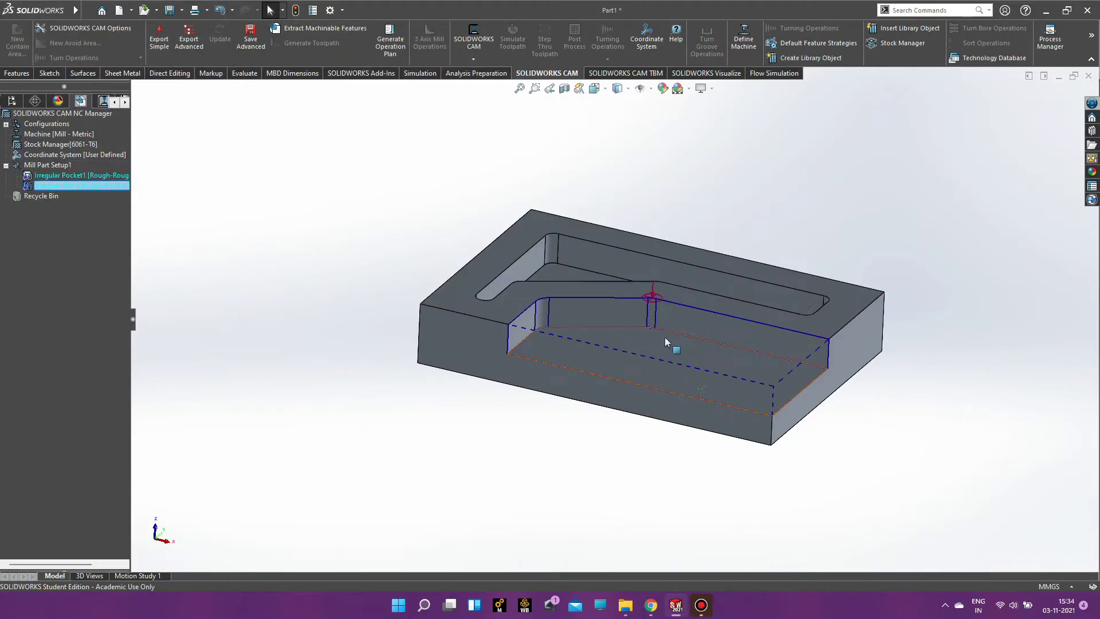
{"action": "scroll", "coordinate": [662, 329], "scroll_direction": "down", "scroll_amount": 3}
{"action": "scroll", "coordinate": [657, 316], "scroll_direction": "down", "scroll_amount": 3}
{"action": "scroll", "coordinate": [653, 281], "scroll_direction": "down", "scroll_amount": 2}
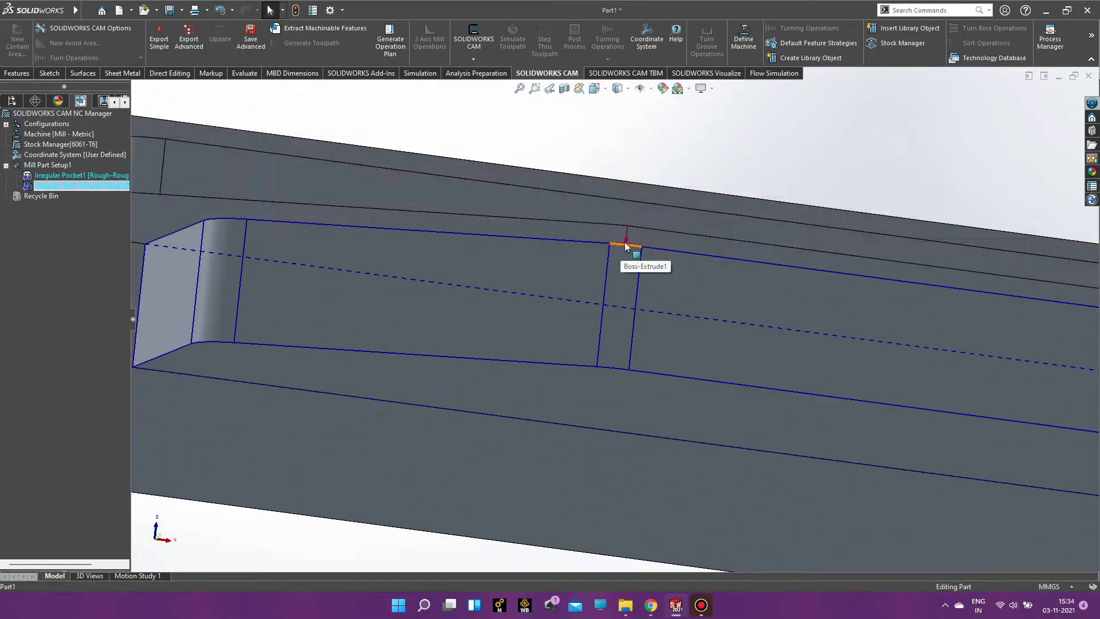
{"action": "scroll", "coordinate": [648, 249], "scroll_direction": "up", "scroll_amount": 3}
{"action": "scroll", "coordinate": [631, 315], "scroll_direction": "up", "scroll_amount": 5}
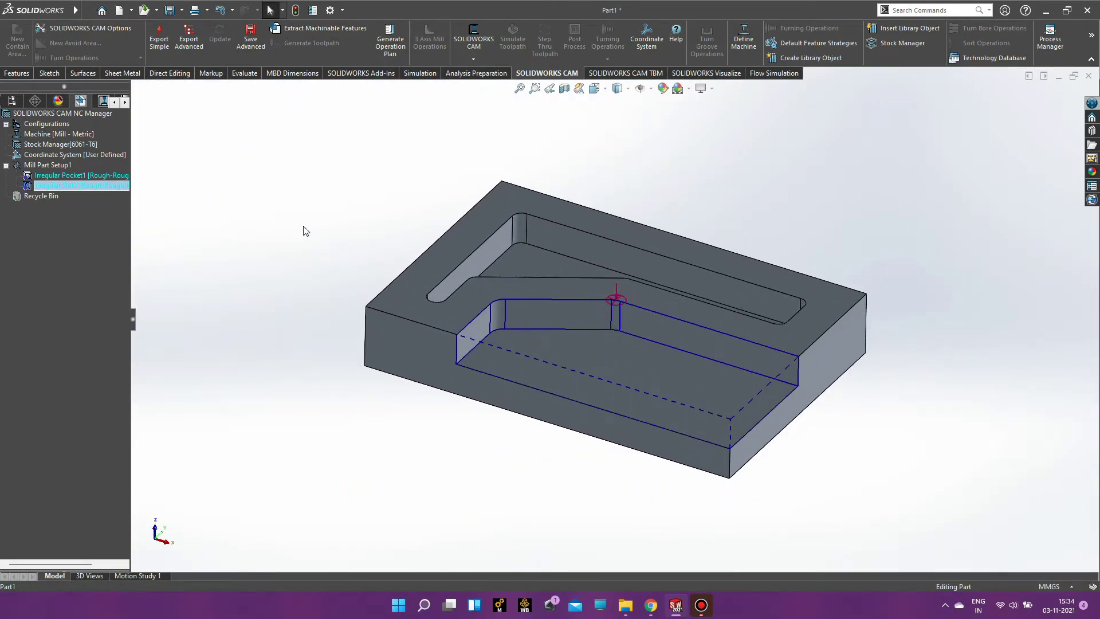
{"action": "scroll", "coordinate": [574, 342], "scroll_direction": "down", "scroll_amount": 2}
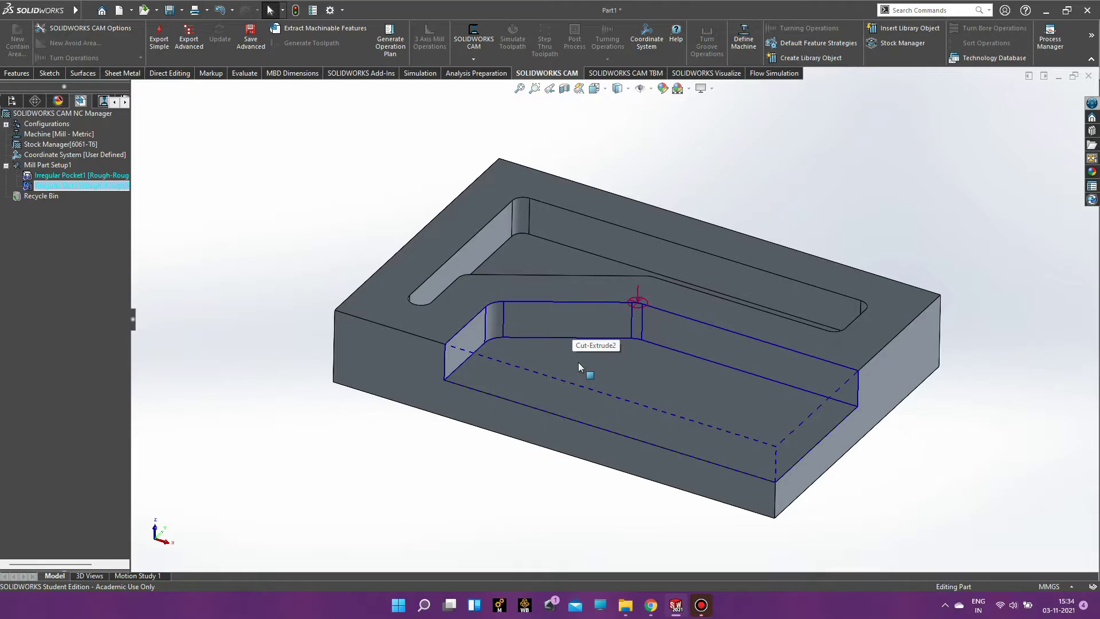
{"action": "scroll", "coordinate": [579, 367], "scroll_direction": "up", "scroll_amount": 1}
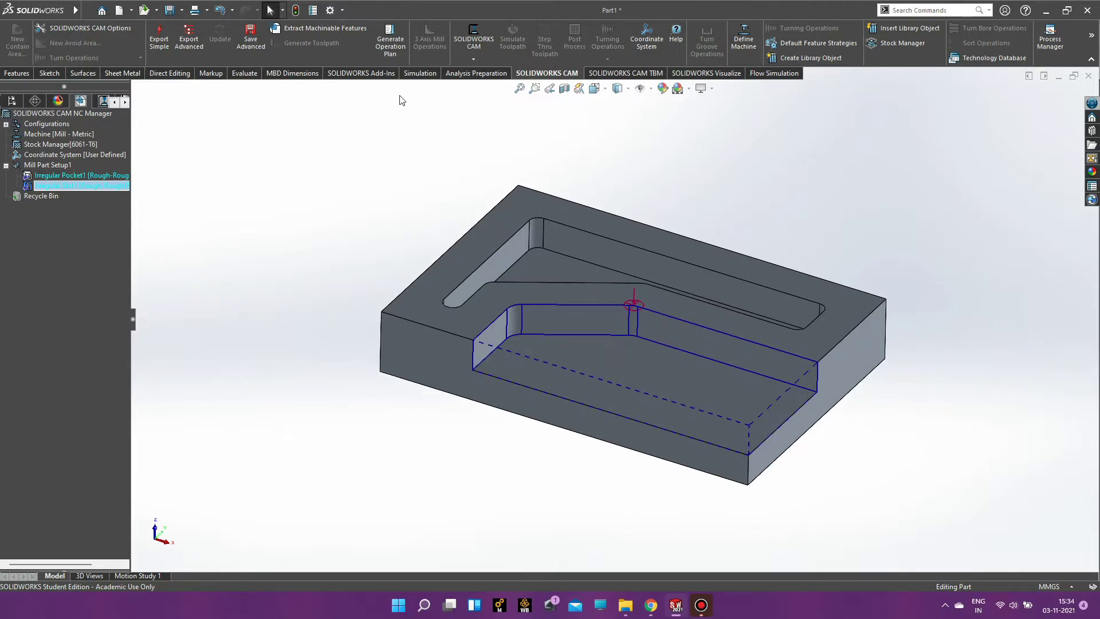
{"action": "left_click", "coordinate": [399, 50]}
{"action": "mouse_move", "coordinate": [77, 196]}
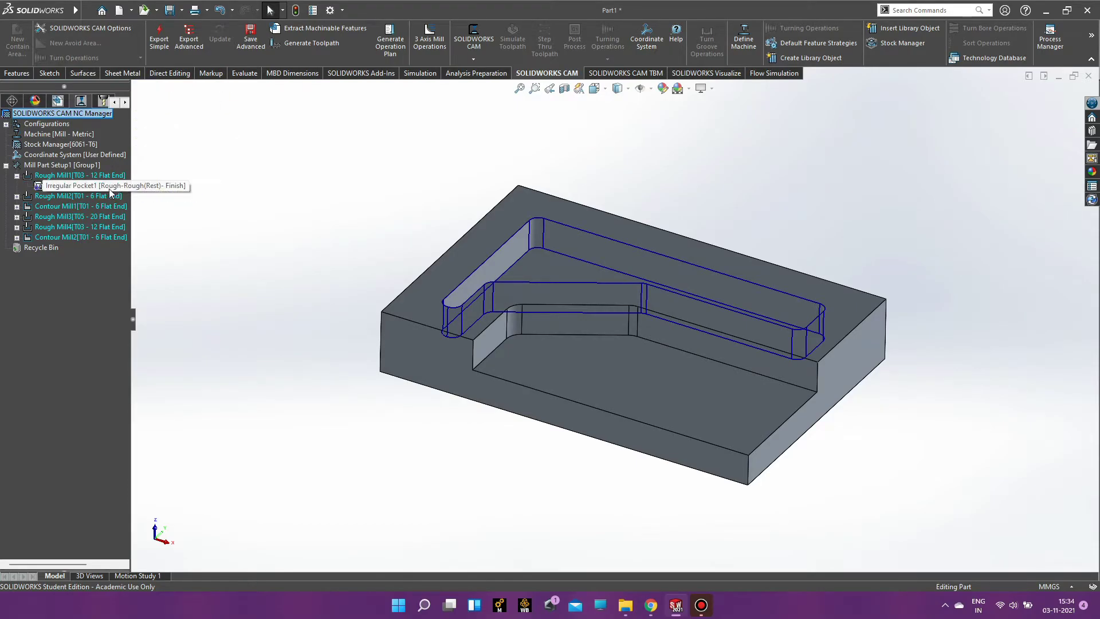
- Expand Rough Mill2, Contour Mill1, Rough Mill3, Rough Mill4 and Contour Mill2 to show their machined features
{"action": "left_click_drag", "start_coordinate": [132, 309], "coordinate": [215, 311]}
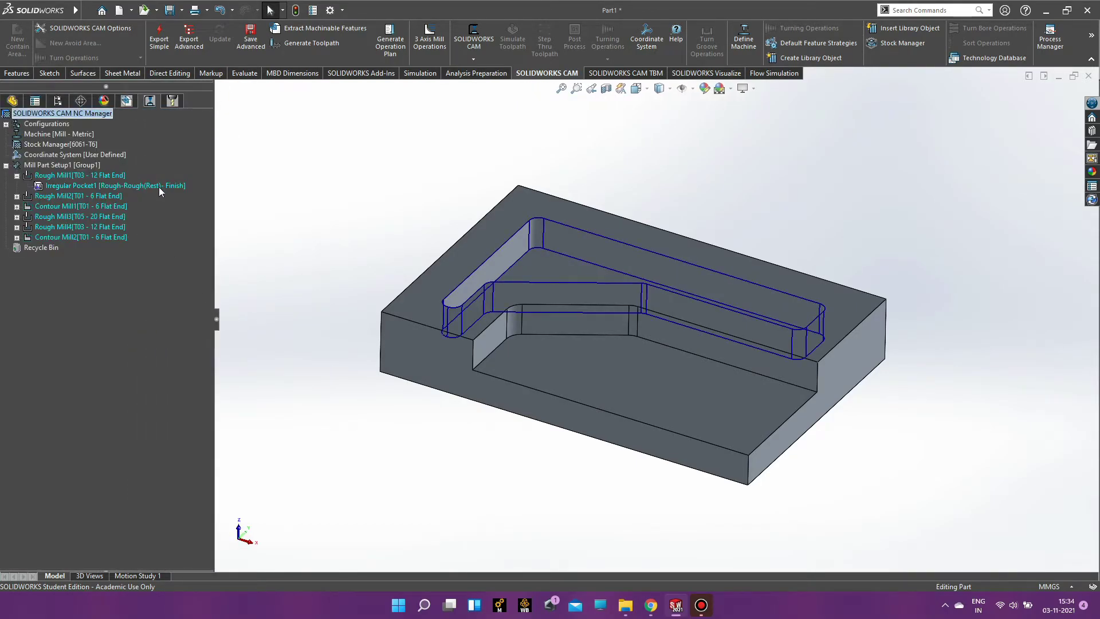
{"action": "left_click", "coordinate": [17, 197]}
{"action": "mouse_move", "coordinate": [80, 217]}
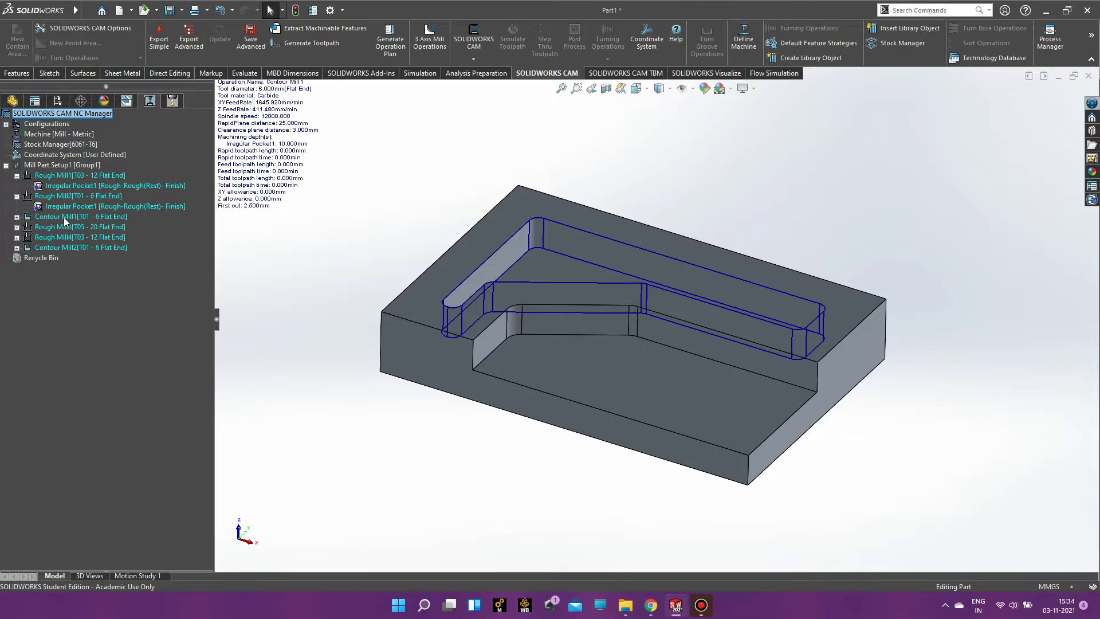
{"action": "left_click", "coordinate": [17, 216]}
{"action": "left_click", "coordinate": [17, 237]}
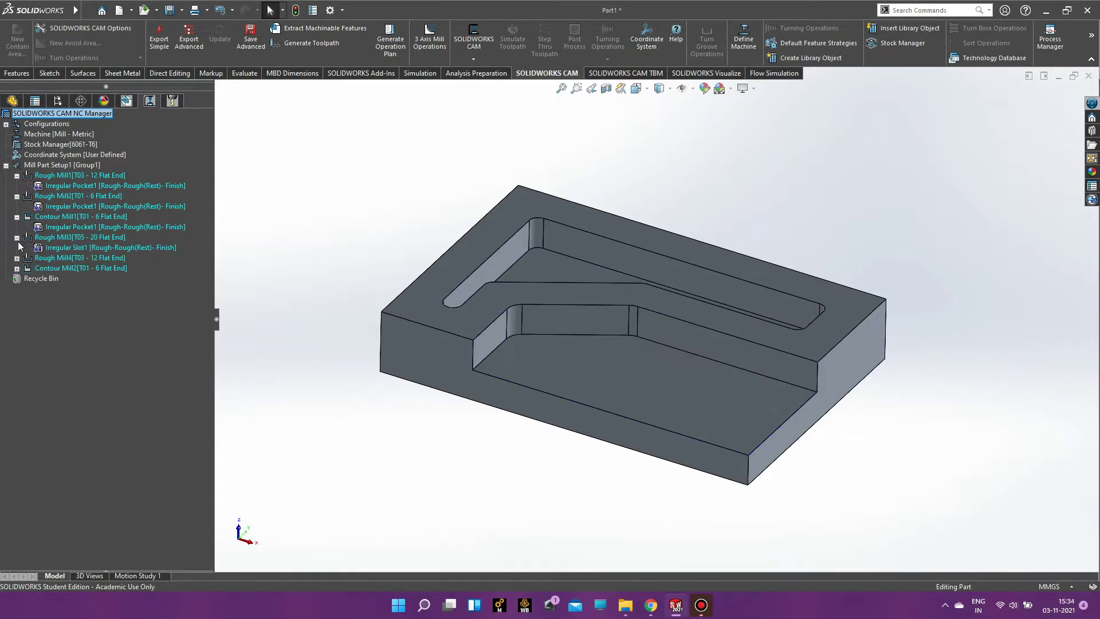
{"action": "left_click", "coordinate": [17, 258]}
{"action": "left_click", "coordinate": [17, 279]}
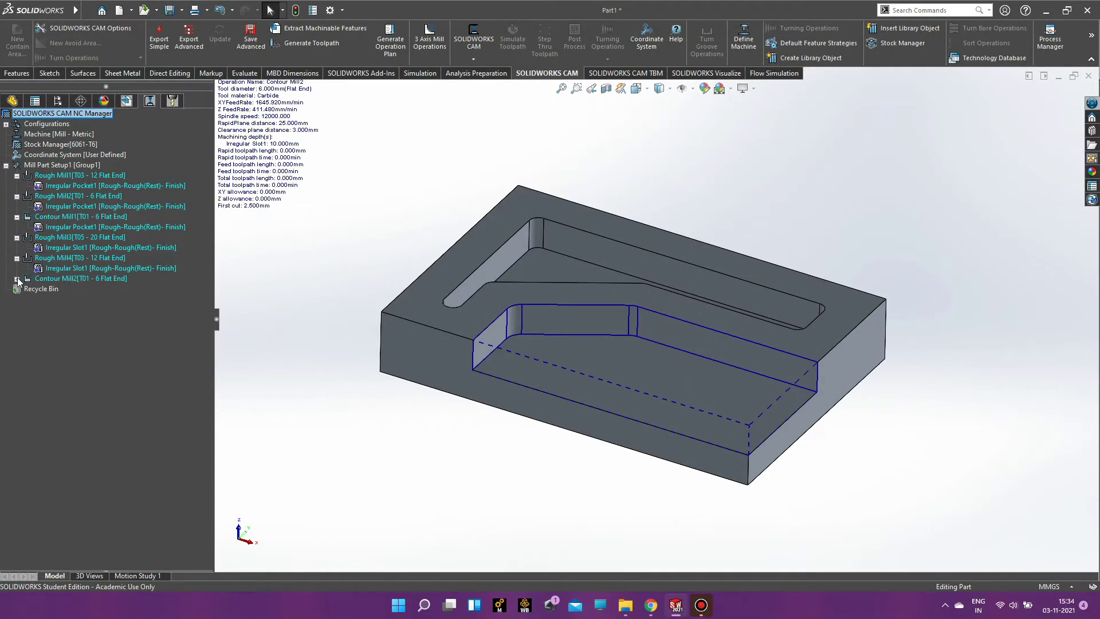
- Generate the milling toolpaths and preview the Rough Mill1 and Rough Mill2 pocket toolpaths
{"action": "left_click", "coordinate": [80, 278]}
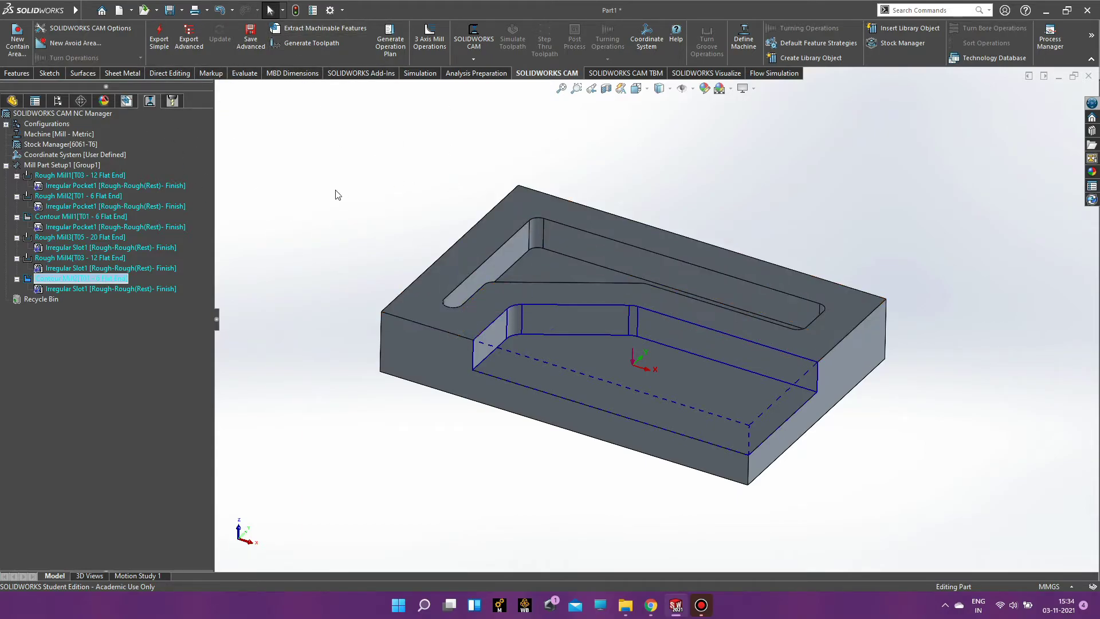
{"action": "left_click", "coordinate": [217, 319]}
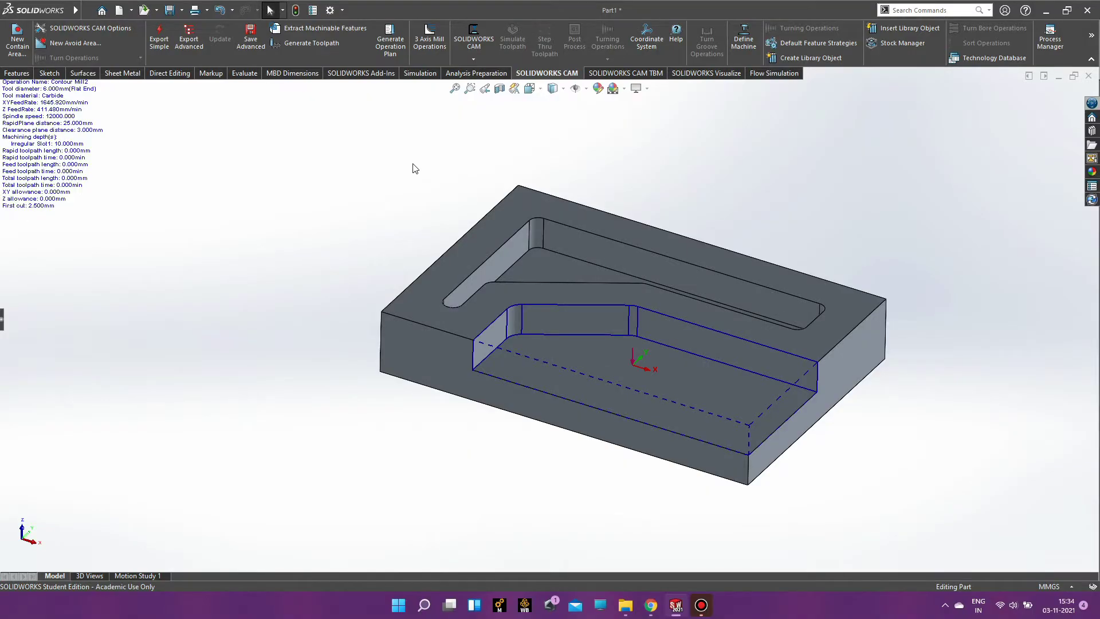
{"action": "left_click", "coordinate": [295, 40]}
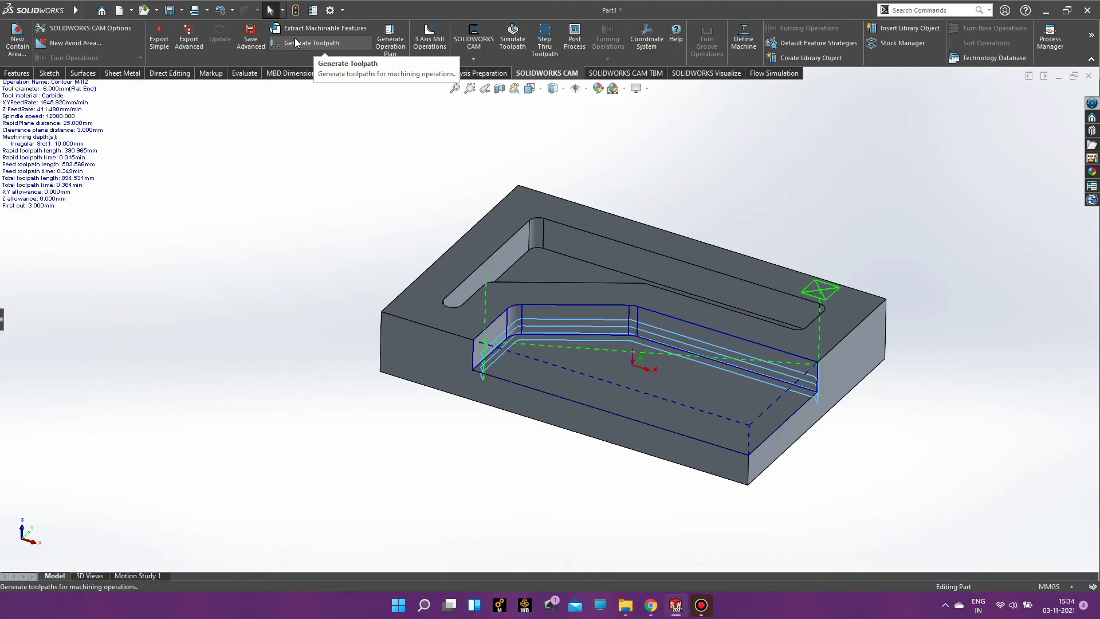
{"action": "left_click", "coordinate": [2, 319]}
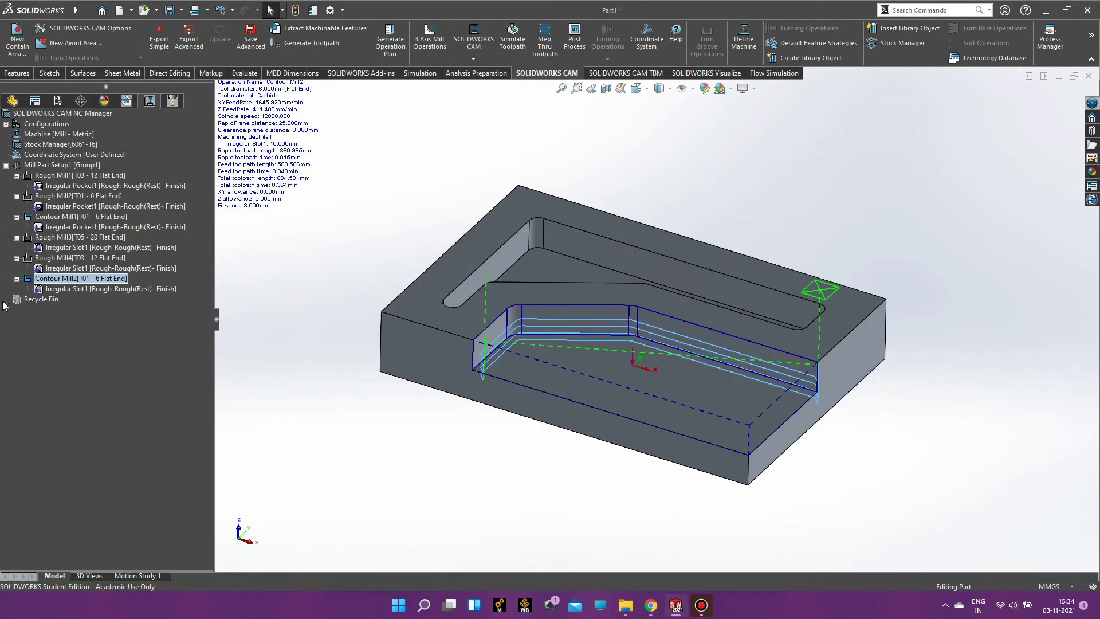
{"action": "left_click", "coordinate": [54, 187]}
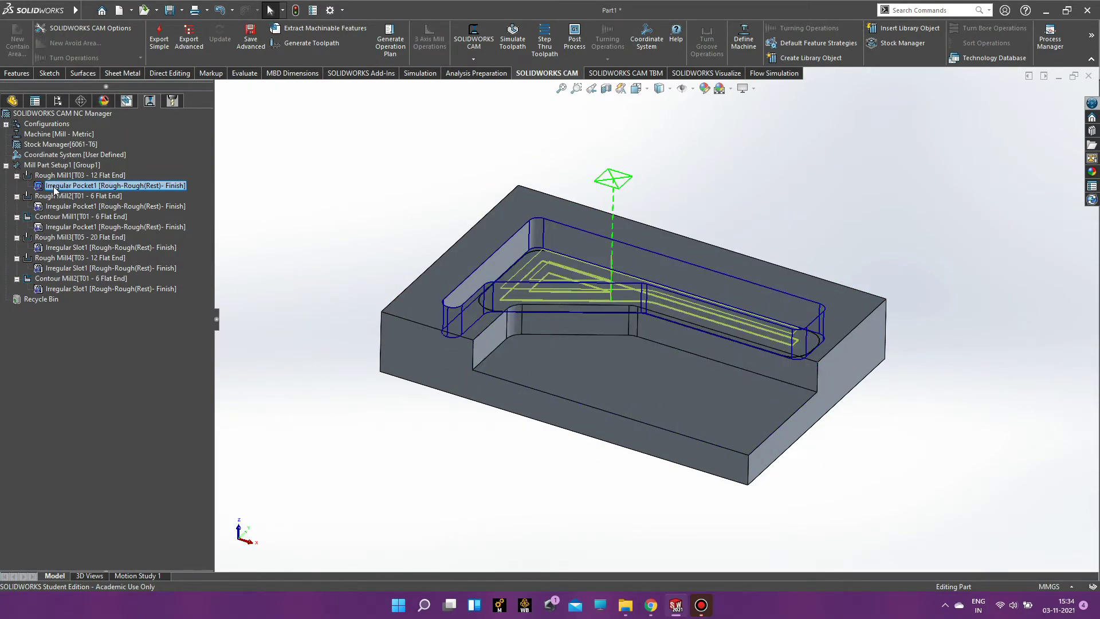
{"action": "left_click", "coordinate": [58, 207]}
- Preview Contour Mill1's toolpath and run the Rough Mill1 pocket toolpath simulation
{"action": "left_click", "coordinate": [59, 227]}
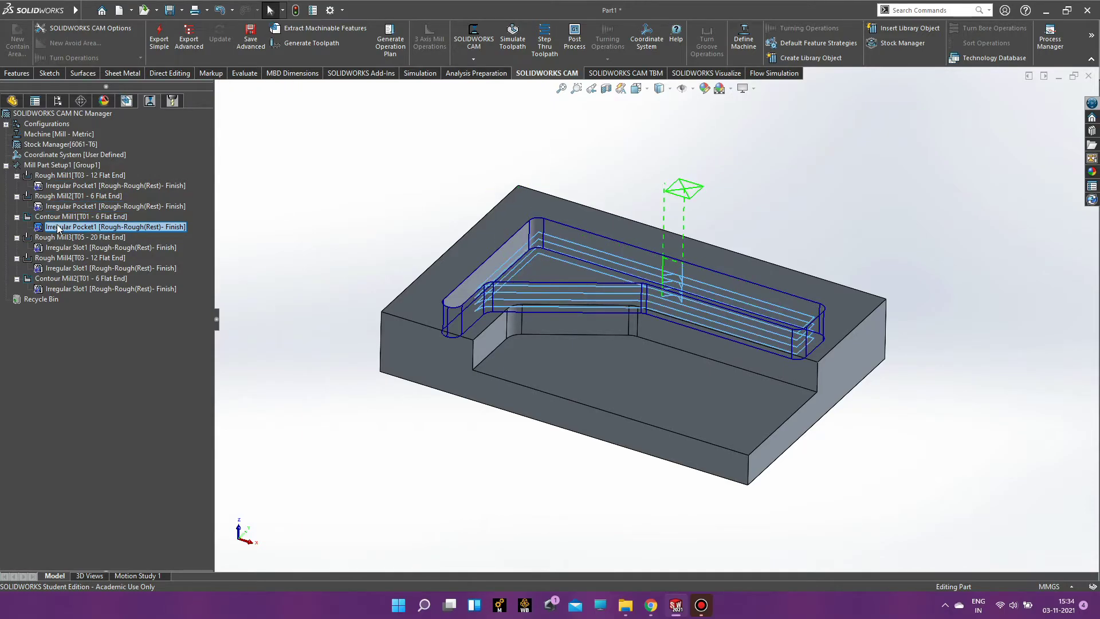
{"action": "right_click", "coordinate": [114, 186]}
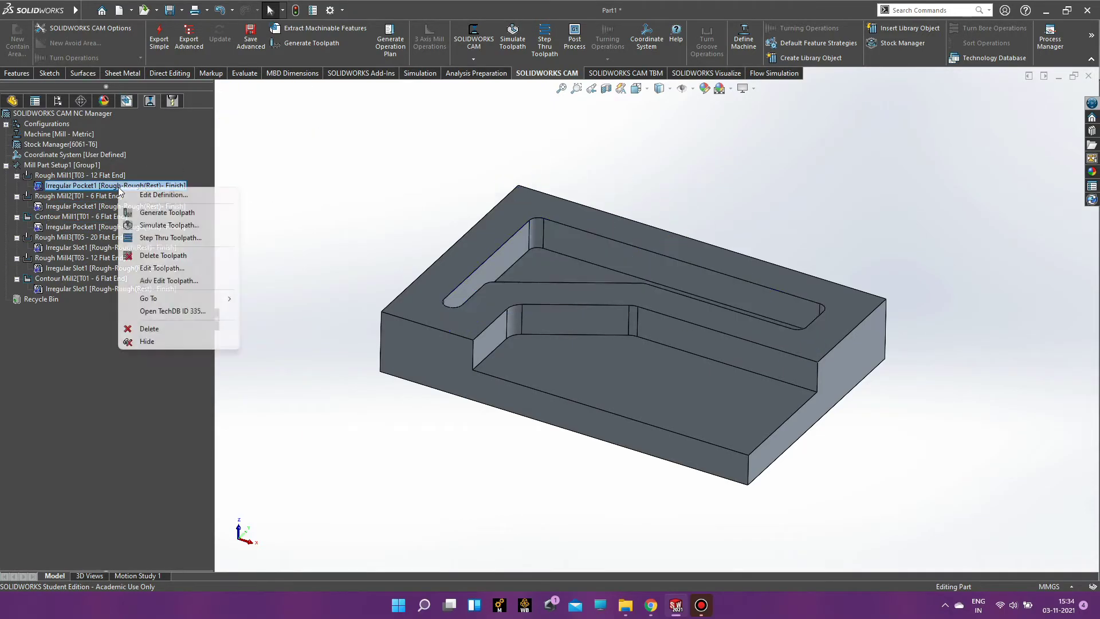
{"action": "left_click", "coordinate": [181, 225]}
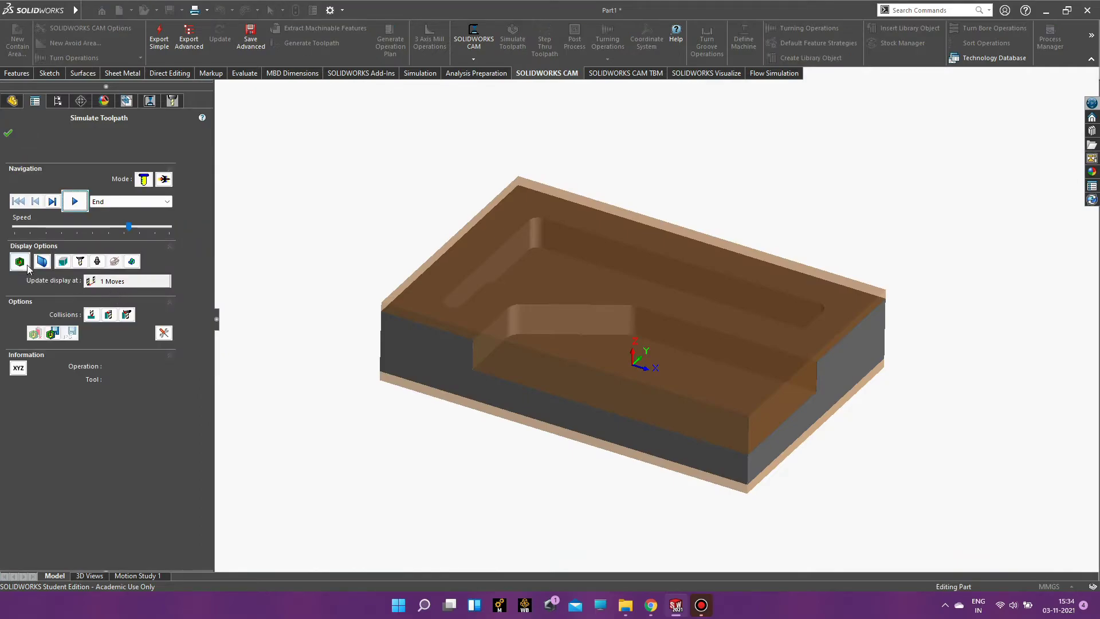
{"action": "left_click", "coordinate": [74, 208]}
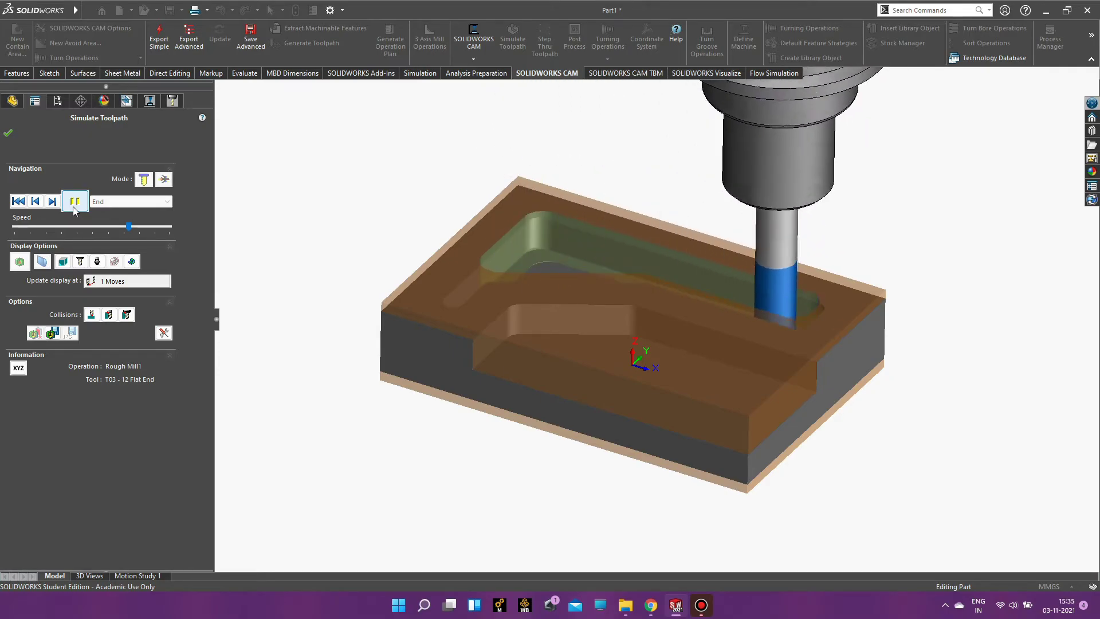
{"action": "left_click", "coordinate": [8, 133]}
- Simulate the Rough Mill2 pocket toolpath, orbiting the stock to a top-down view
{"action": "right_click", "coordinate": [83, 207]}
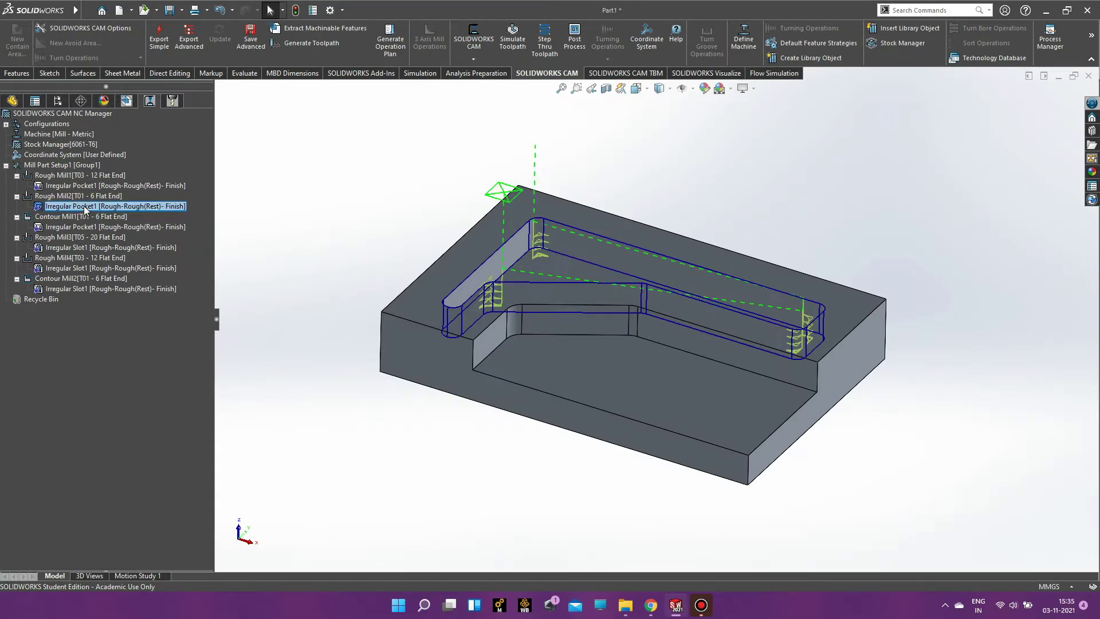
{"action": "left_click", "coordinate": [122, 245]}
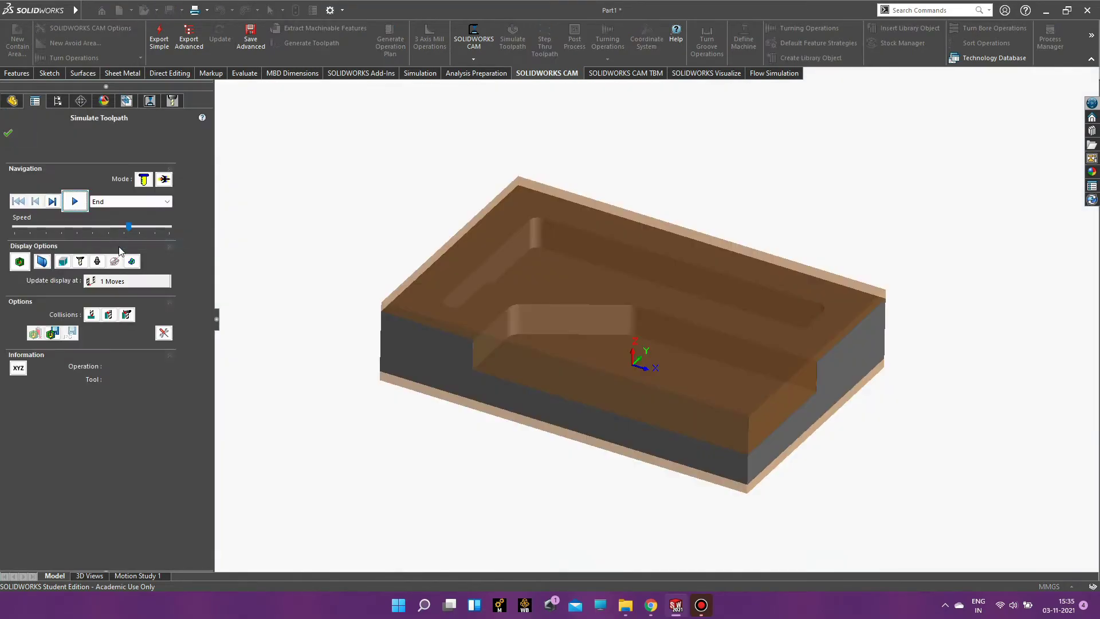
{"action": "left_click", "coordinate": [79, 205]}
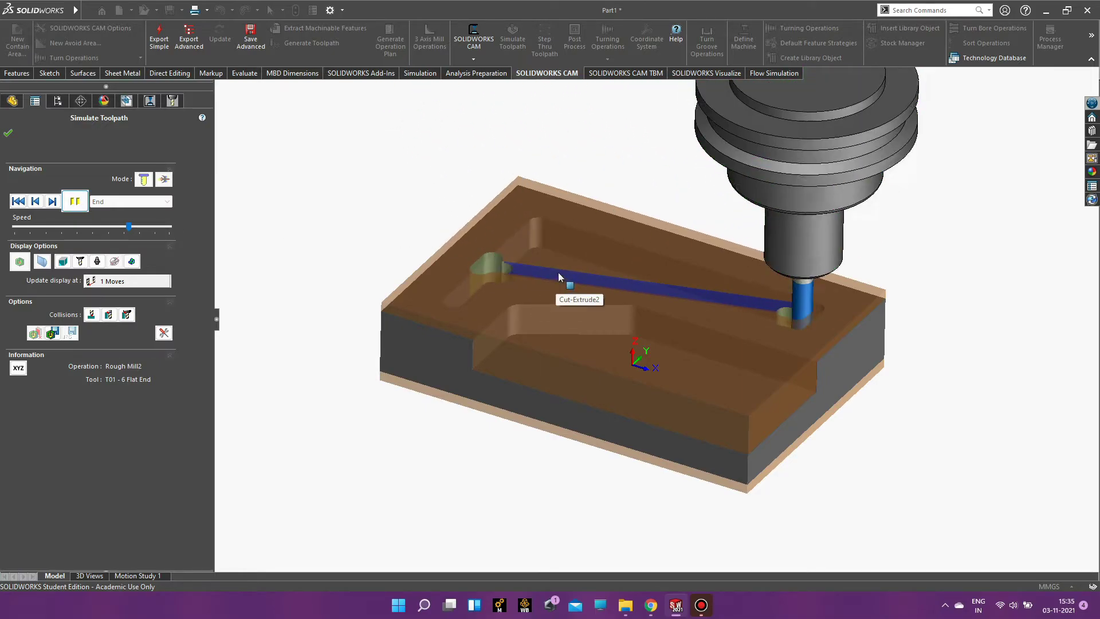
{"action": "mouse_move", "coordinate": [469, 290]}
{"action": "middle_mouse_down"}
{"action": "mouse_move", "coordinate": [538, 384]}
{"action": "mouse_move", "coordinate": [541, 328]}
{"action": "middle_mouse_up"}
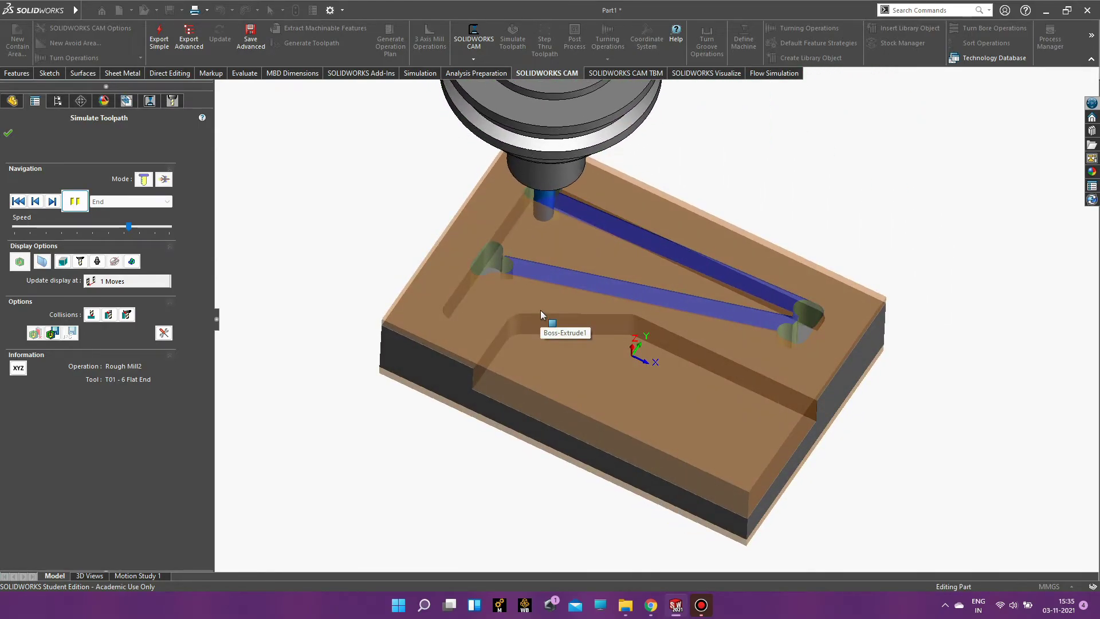
{"action": "left_click", "coordinate": [9, 135]}
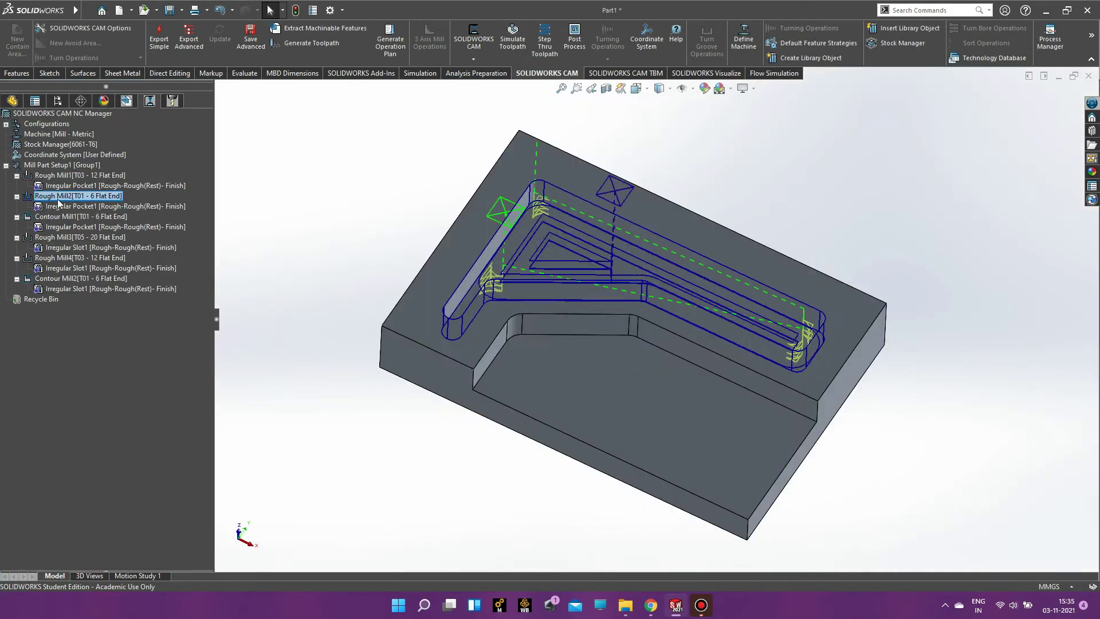
- Simulate the Rough Mill3 Irregular Slot1 toolpath, then show the Tool Crib of available tools
{"action": "left_click", "coordinate": [85, 226]}
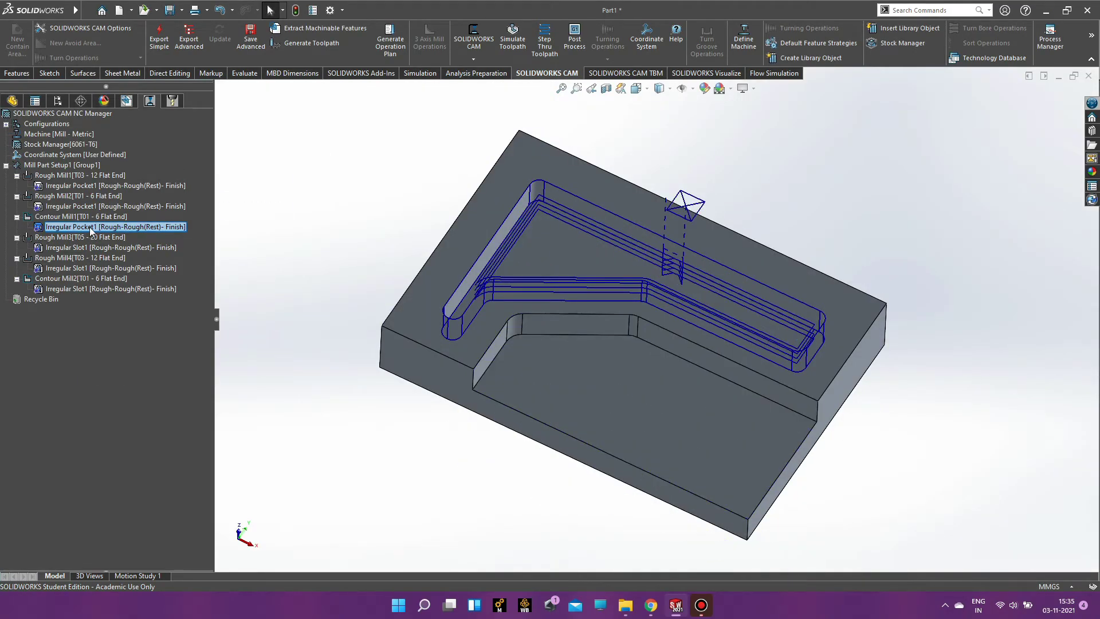
{"action": "left_click", "coordinate": [80, 247]}
{"action": "right_click", "coordinate": [82, 248]}
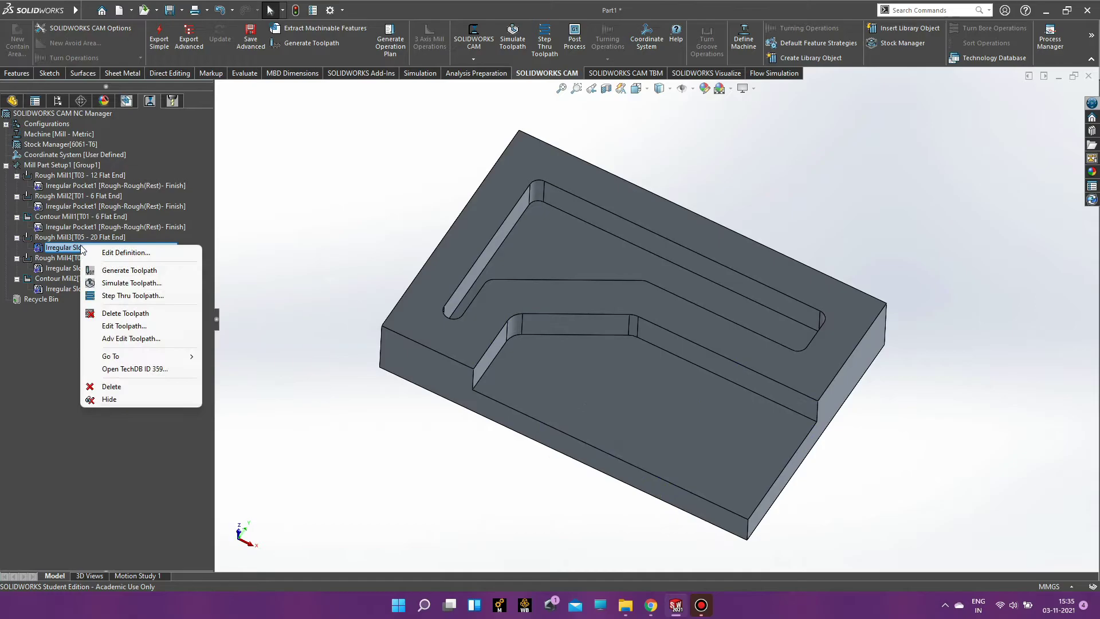
{"action": "left_click", "coordinate": [116, 283]}
{"action": "left_click", "coordinate": [80, 204]}
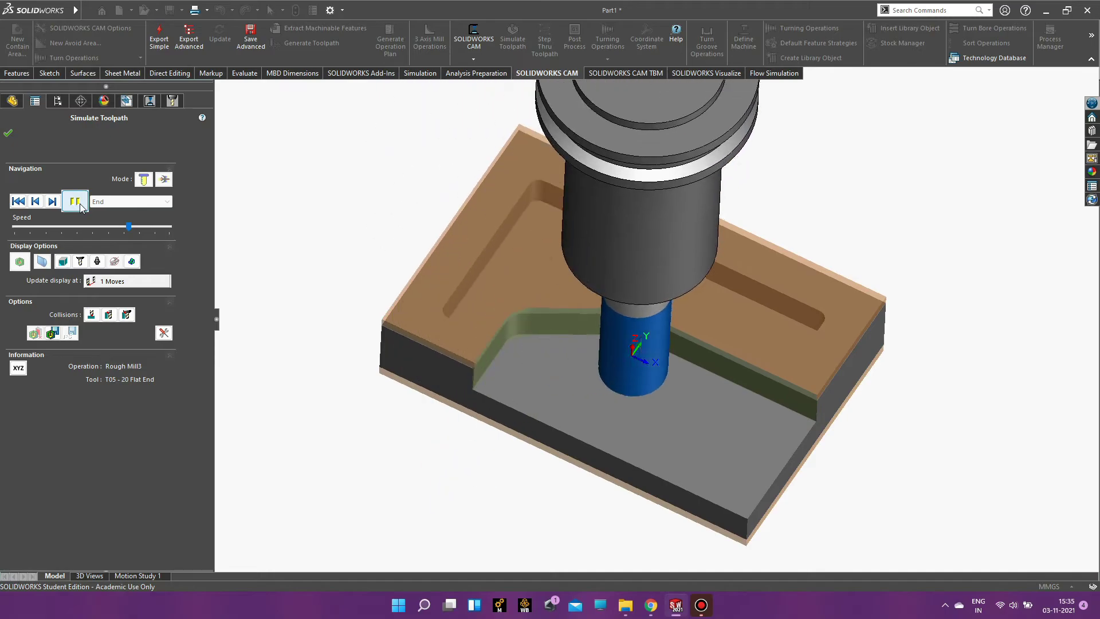
{"action": "left_click", "coordinate": [9, 135]}
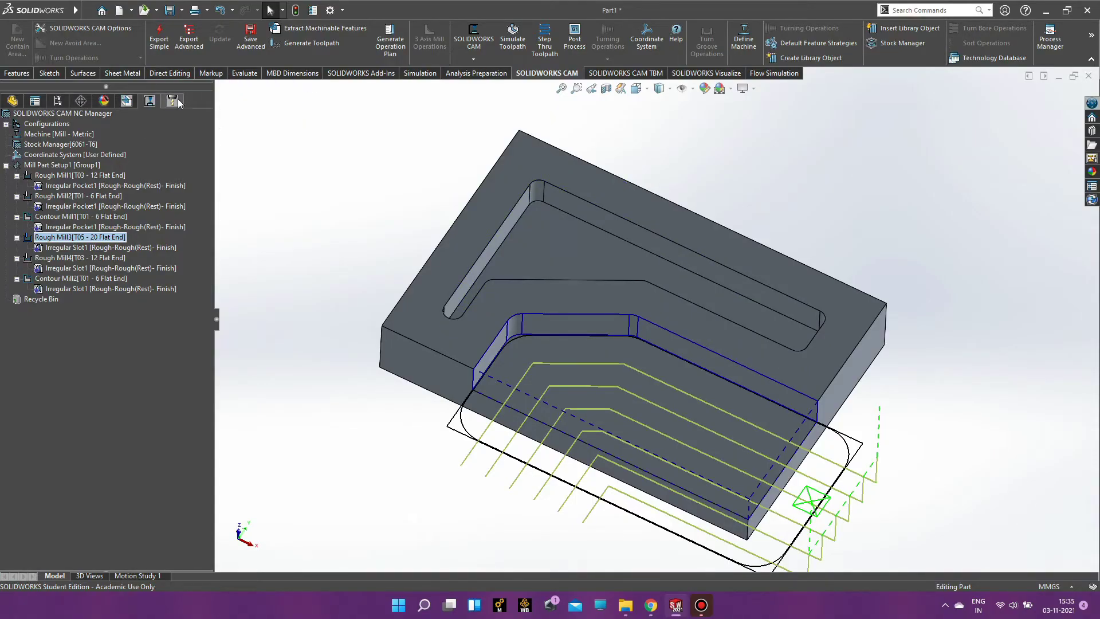
{"action": "left_click", "coordinate": [177, 101]}
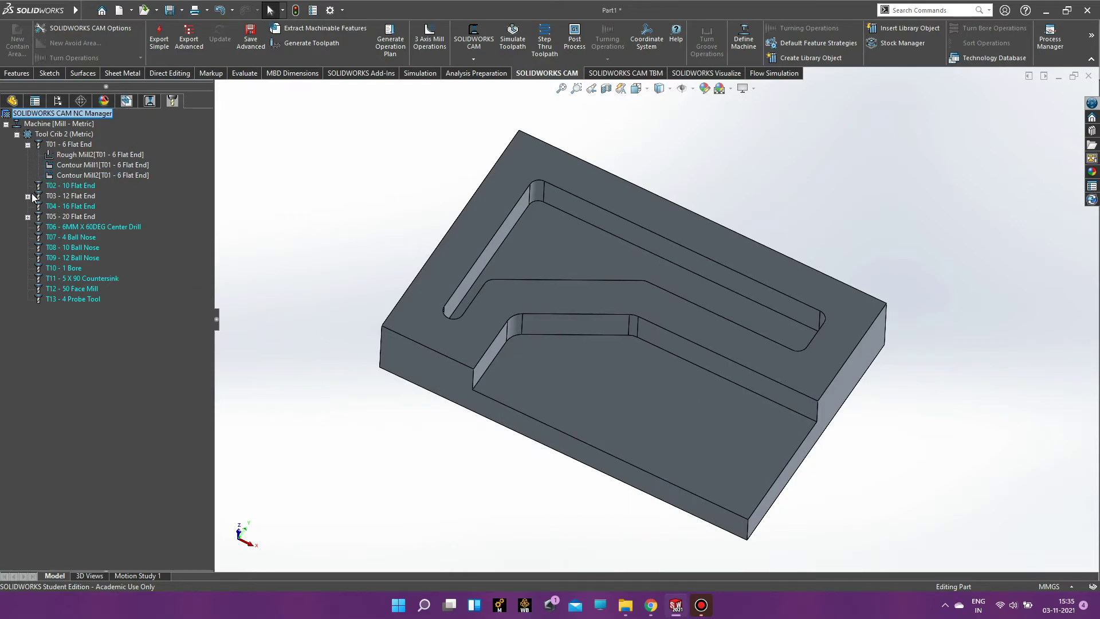
- Move Rough Mill3 and Rough Mill4 onto the T01 - 6 Flat End tool
{"action": "left_click", "coordinate": [27, 197]}
{"action": "left_click", "coordinate": [27, 237]}
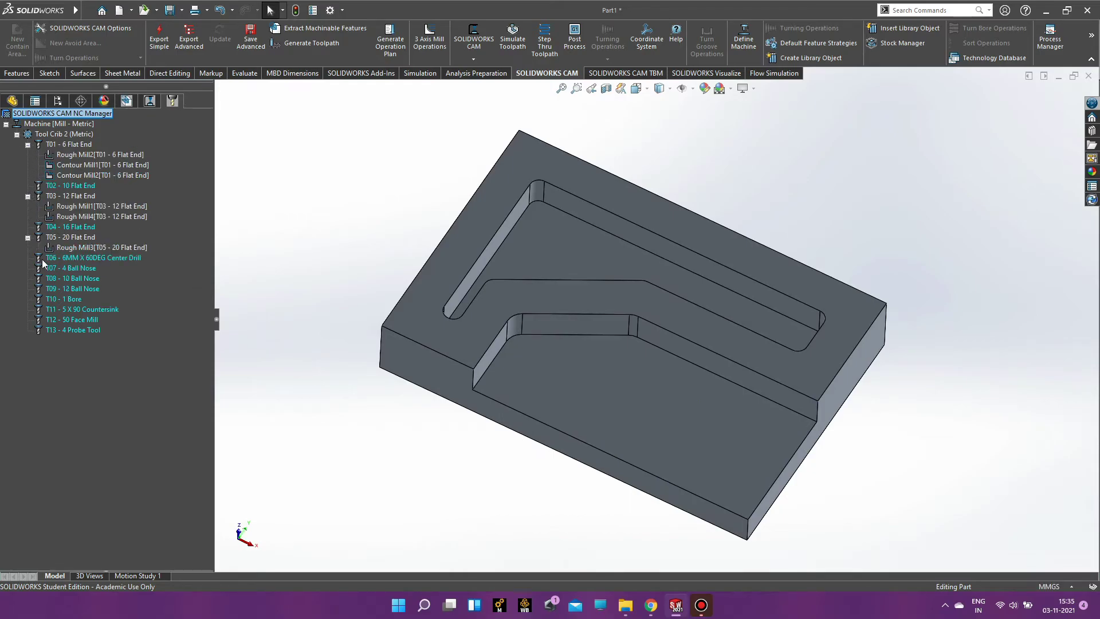
{"action": "left_click", "coordinate": [83, 247]}
{"action": "left_click", "coordinate": [117, 216]}
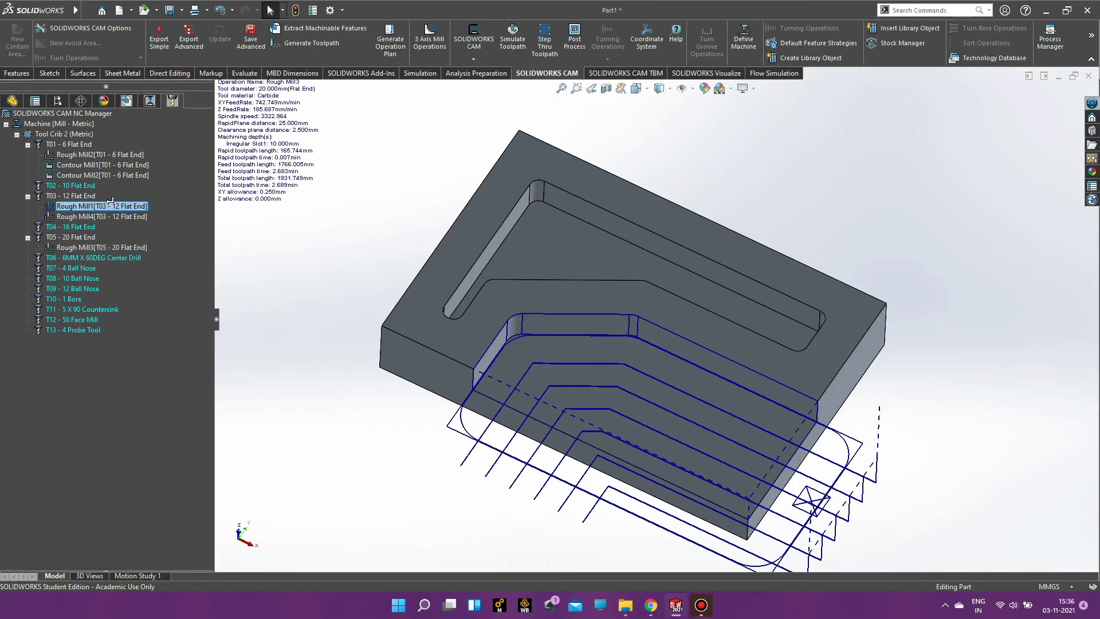
{"action": "left_click_drag", "start_coordinate": [103, 170], "coordinate": [131, 178]}
{"action": "left_click", "coordinate": [108, 217]}
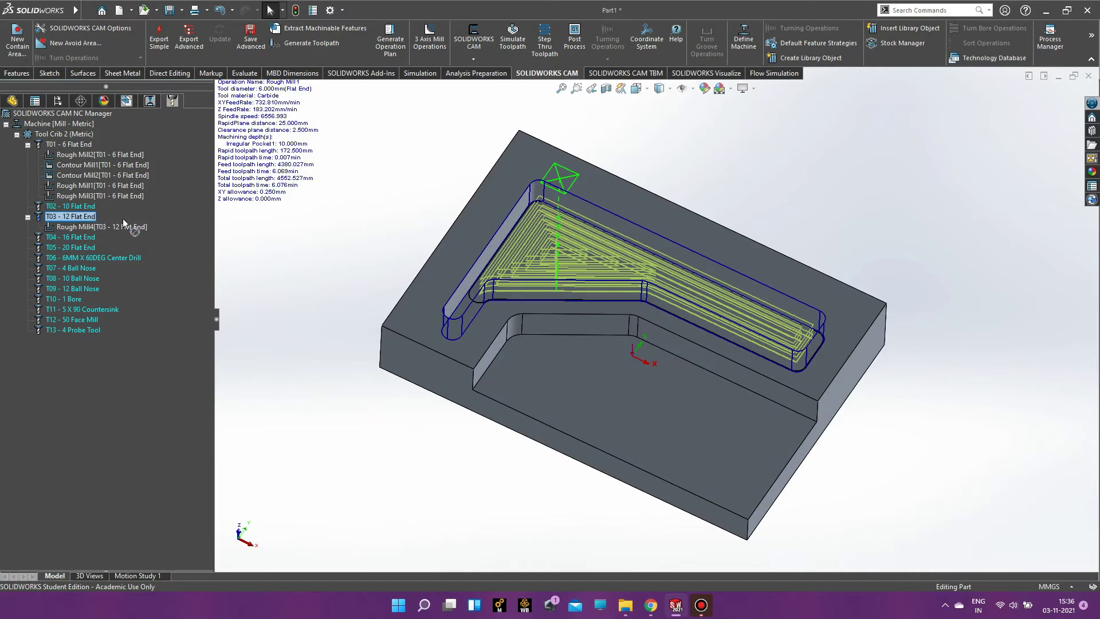
{"action": "left_click_drag", "start_coordinate": [123, 224], "coordinate": [26, 144]}
{"action": "left_click", "coordinate": [27, 146]}
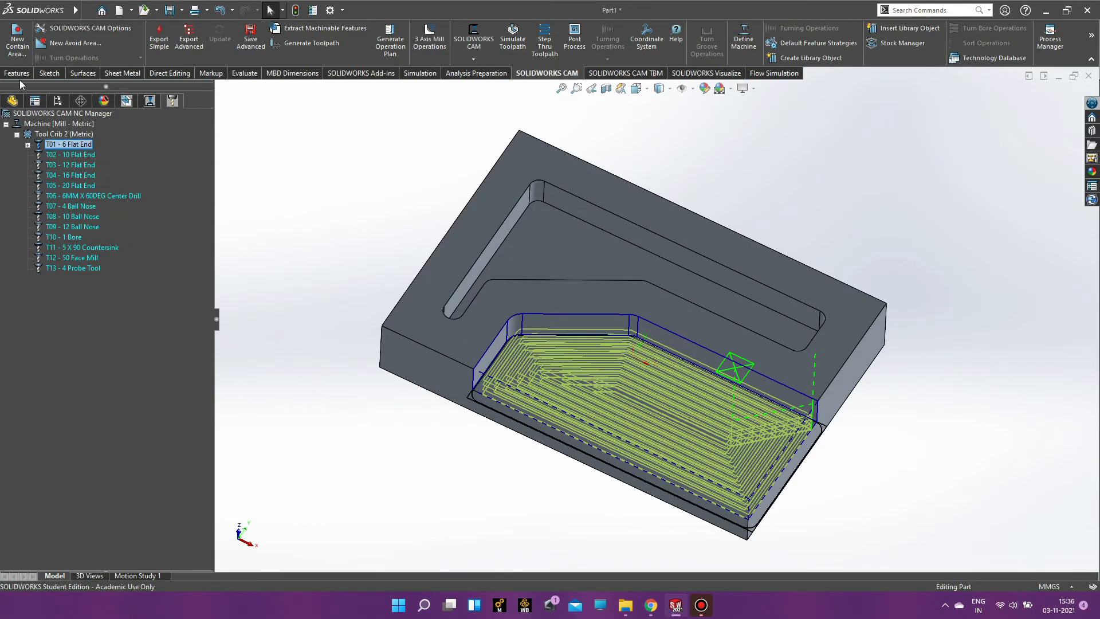
- Regenerate all operation toolpaths and bring up actions for Rough Mill2's Irregular Pocket1
{"action": "left_click", "coordinate": [124, 102]}
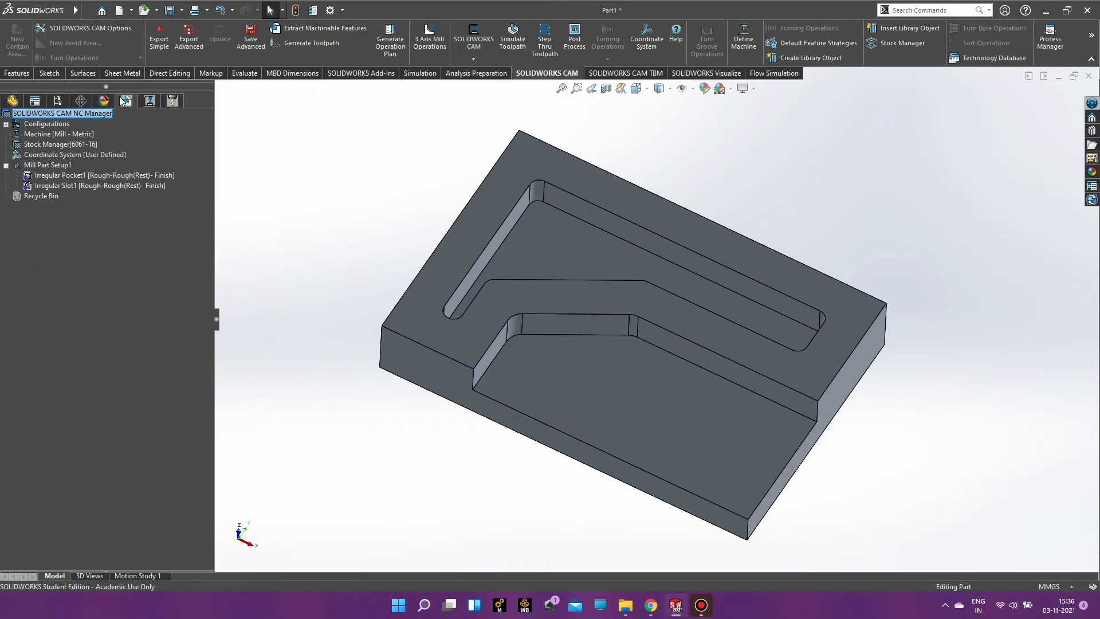
{"action": "left_click", "coordinate": [318, 42]}
{"action": "mouse_move", "coordinate": [77, 176]}
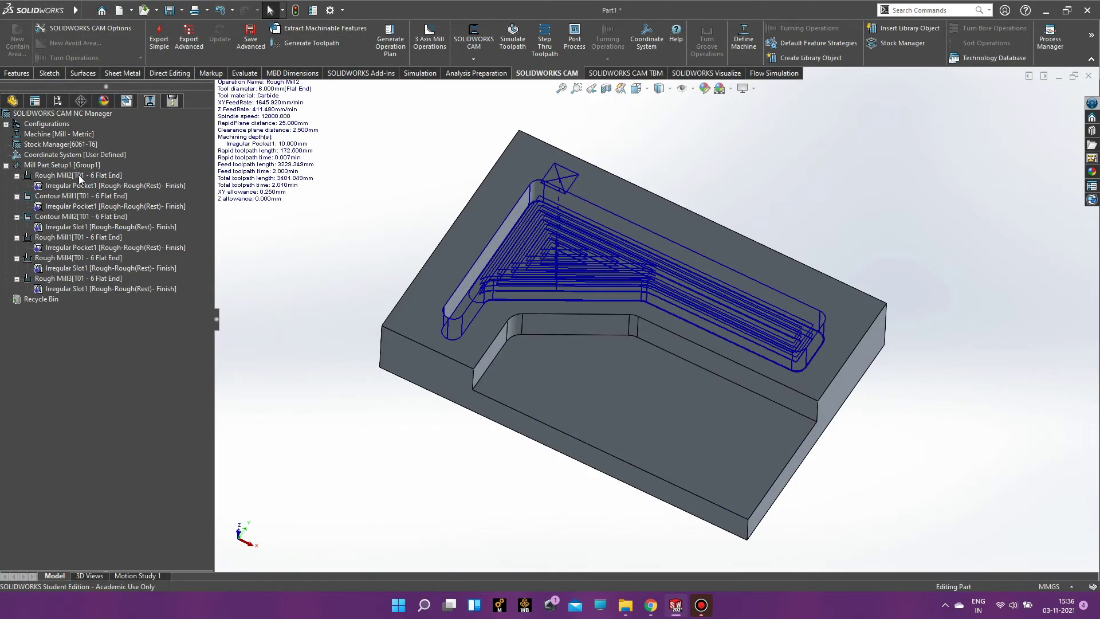
{"action": "left_click", "coordinate": [126, 185]}
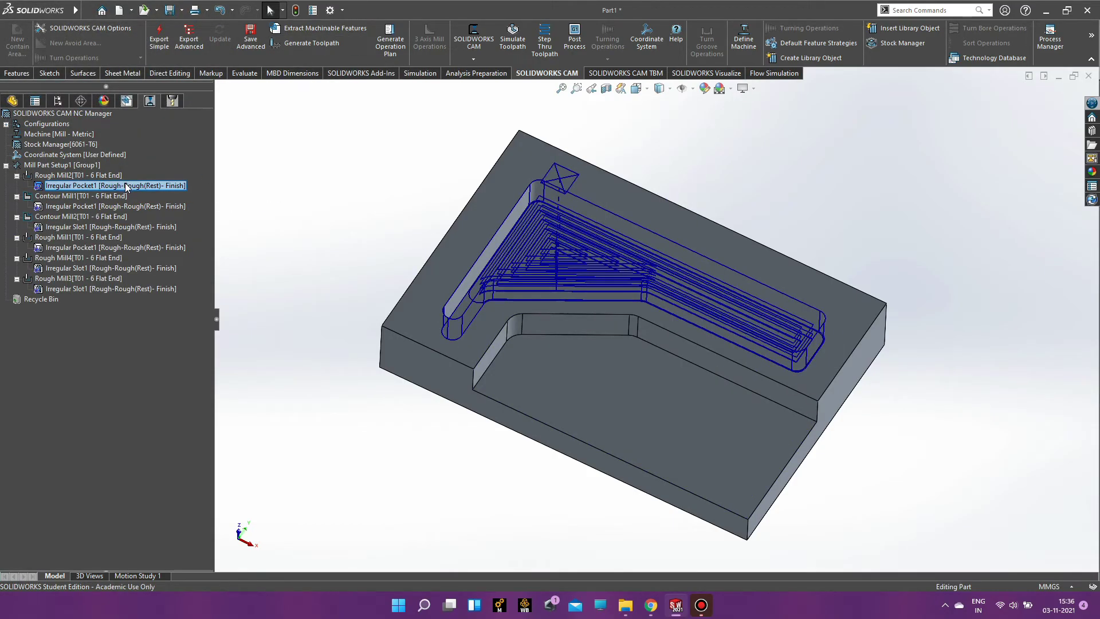
{"action": "right_click", "coordinate": [126, 184]}
- Run the Rough Mill2 pocket simulation with T01 - 6 Flat End, then close it
{"action": "left_click", "coordinate": [165, 222]}
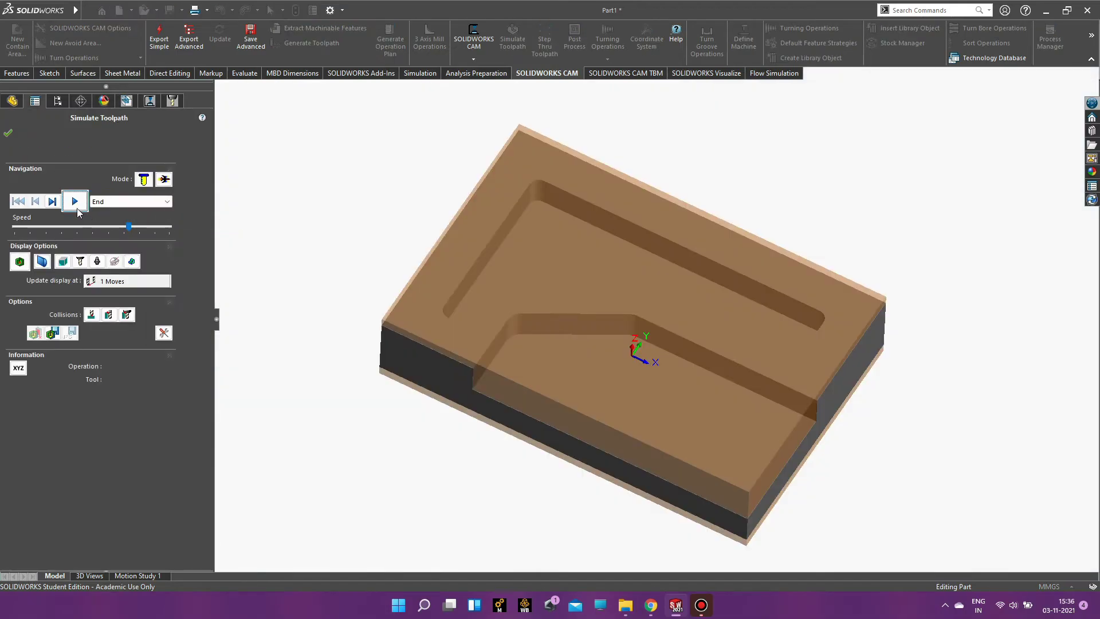
{"action": "left_click", "coordinate": [75, 202]}
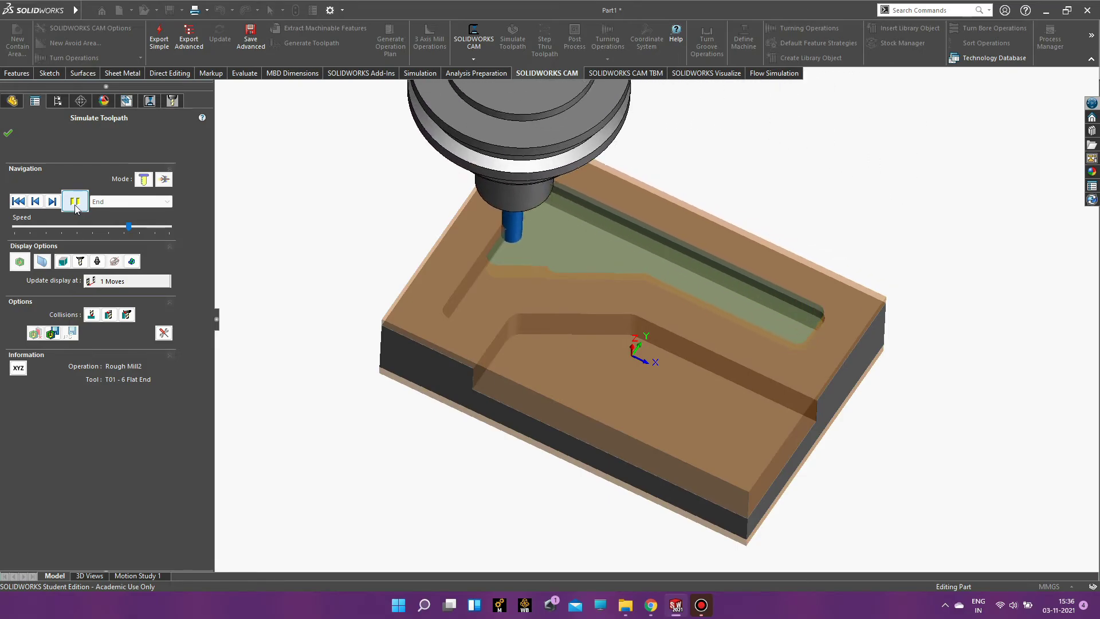
{"action": "key", "text": "Escape"}
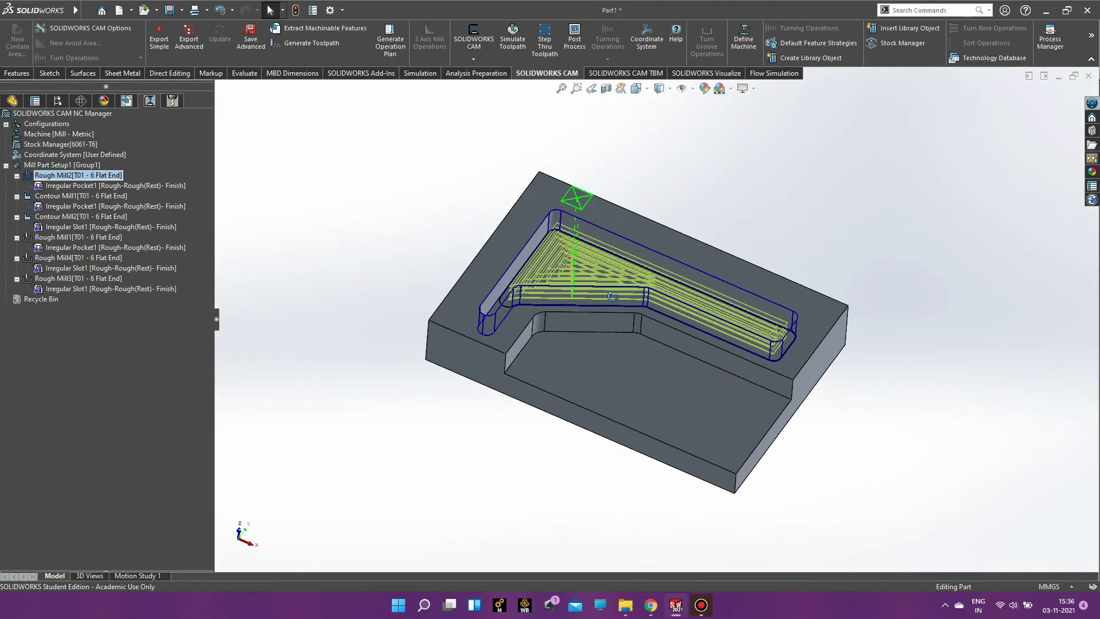
{"action": "scroll", "coordinate": [575, 258], "scroll_direction": "down", "scroll_amount": 2}
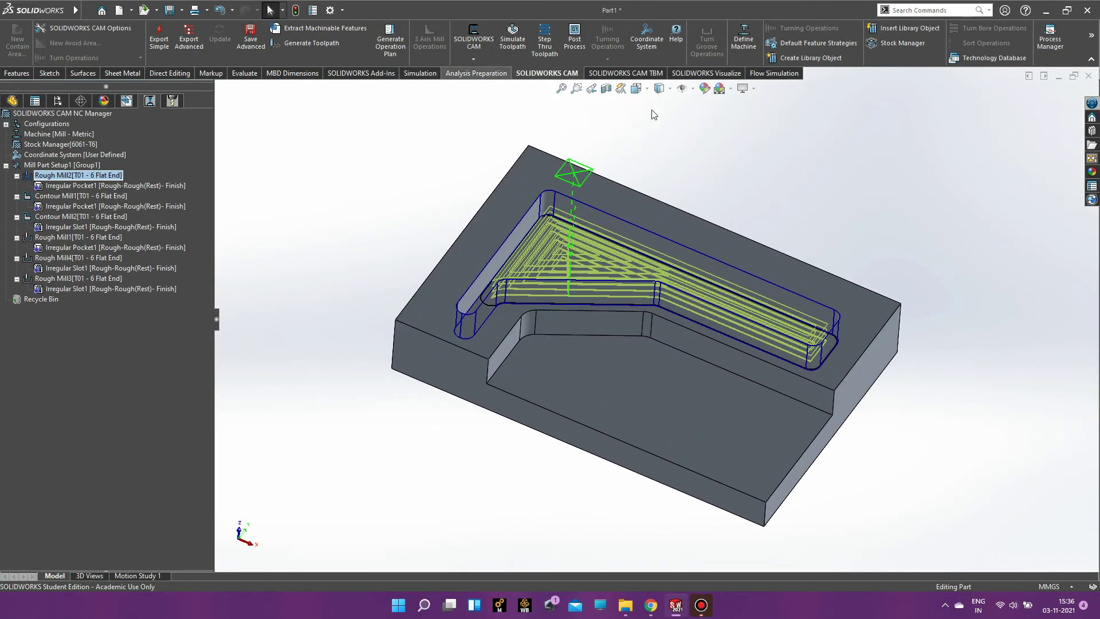
- Post-process the toolpaths to a Tape File (*.tap) named GCODE and generate the NC code
{"action": "left_click", "coordinate": [571, 45]}
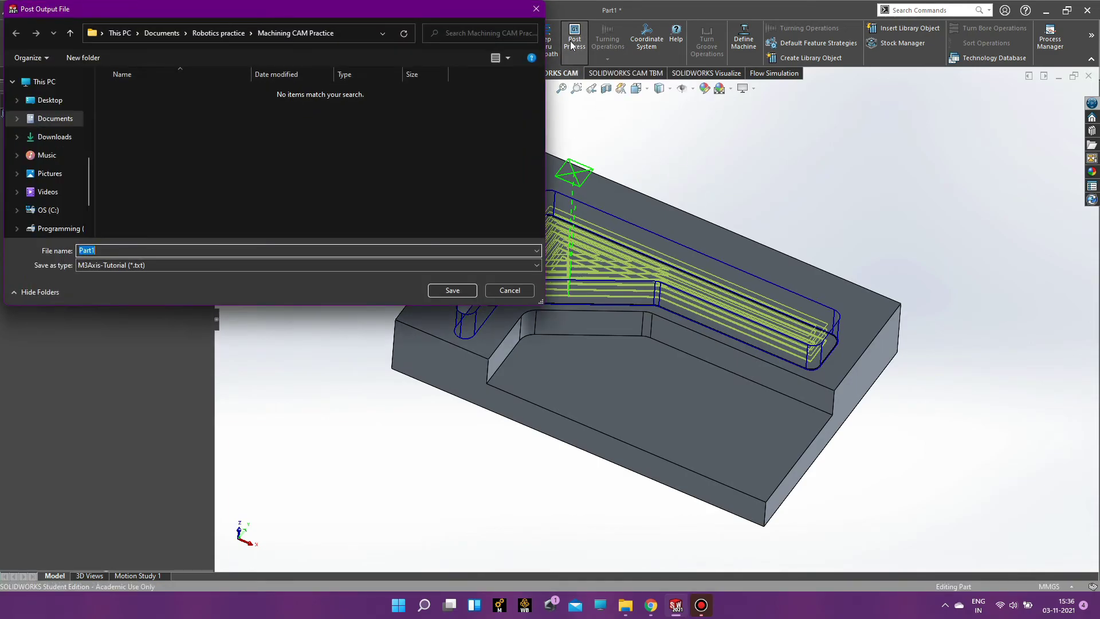
{"action": "left_click", "coordinate": [152, 265]}
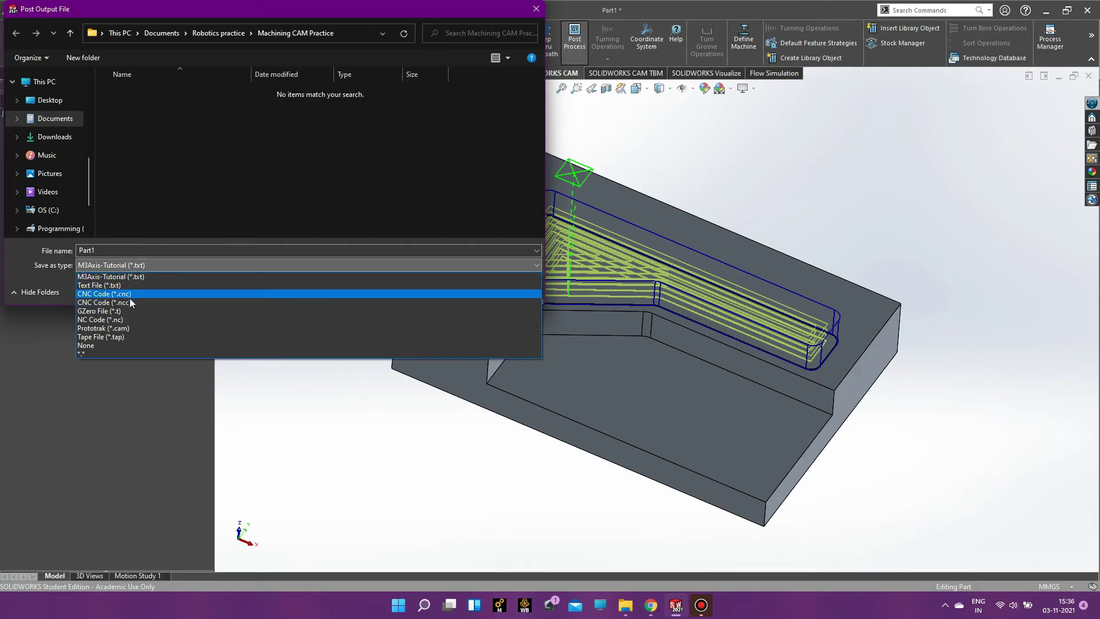
{"action": "left_click", "coordinate": [126, 337]}
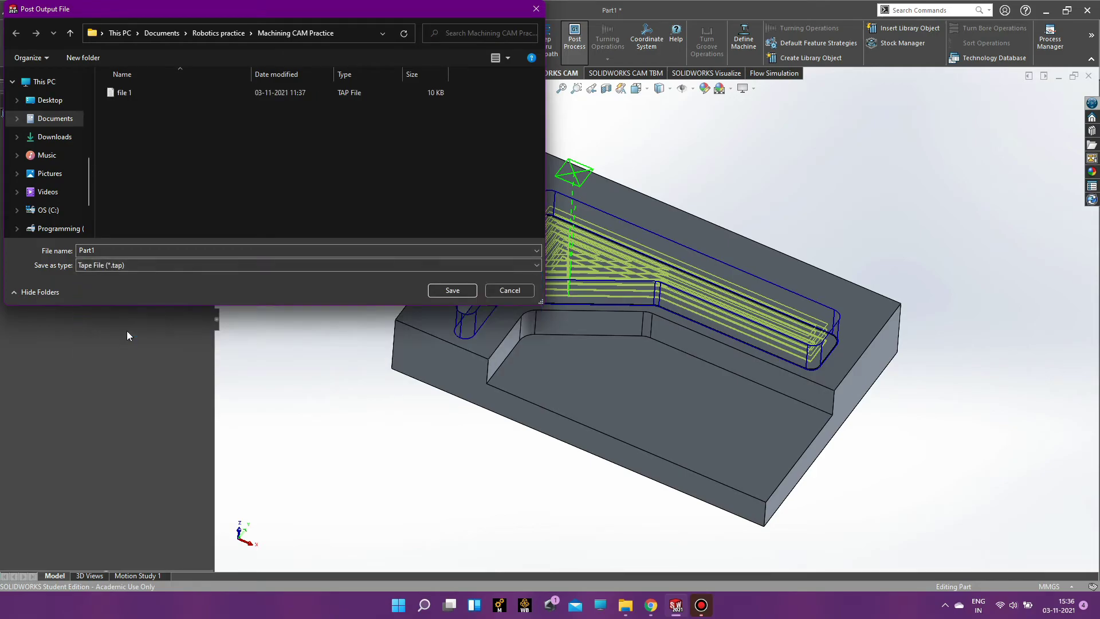
{"action": "double_click", "coordinate": [113, 250]}
{"action": "type", "text": "GCODE"}
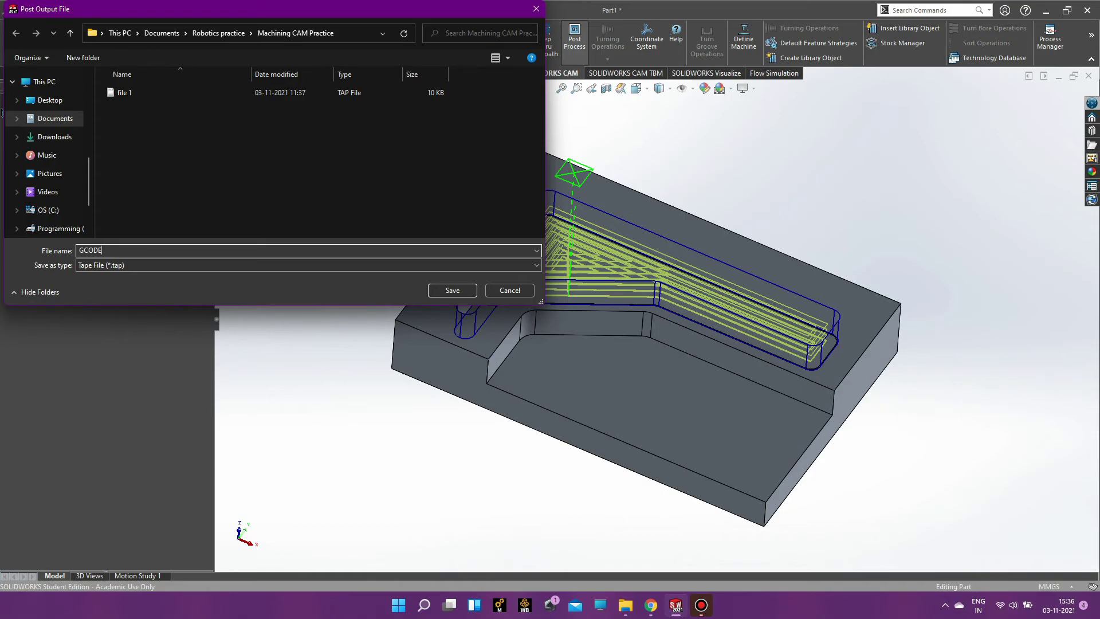
{"action": "left_click", "coordinate": [452, 289]}
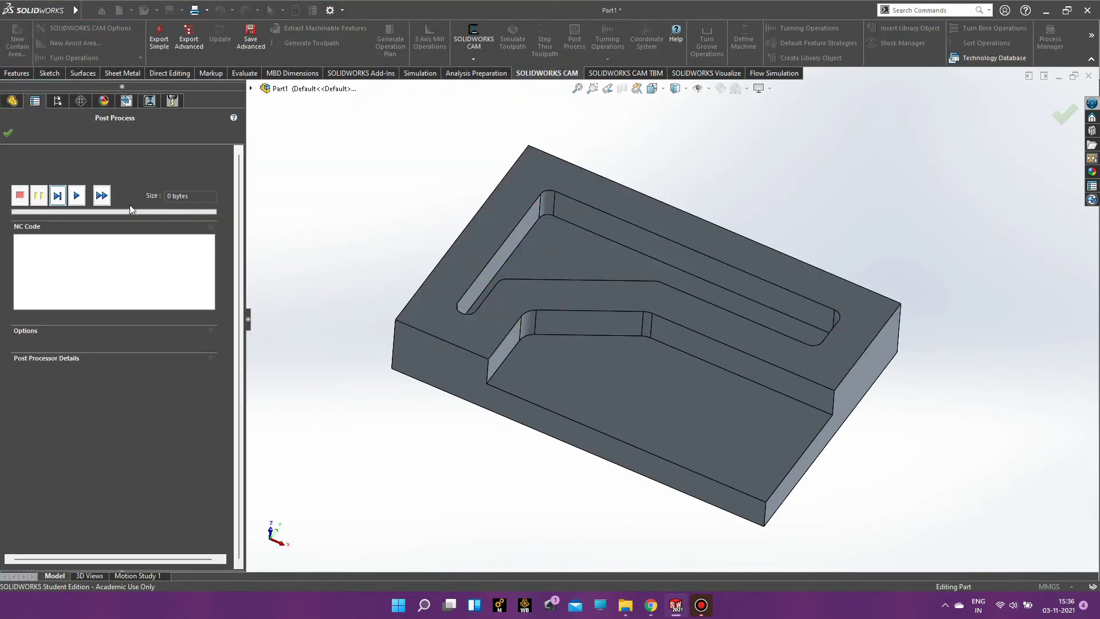
{"action": "left_click", "coordinate": [75, 197]}
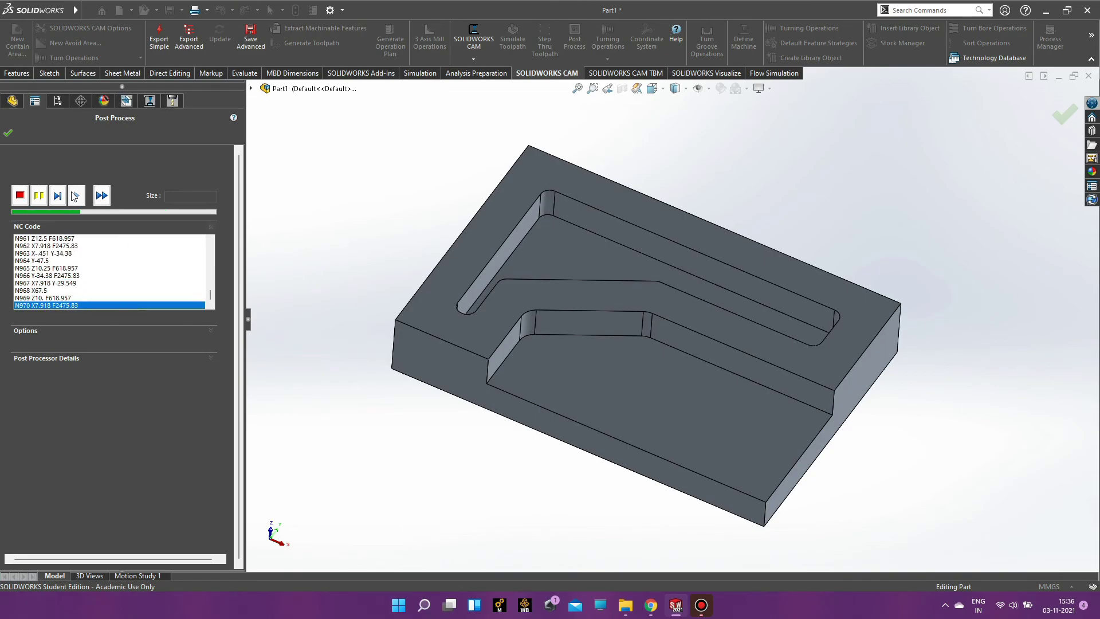
{"action": "left_click", "coordinate": [4, 134]}
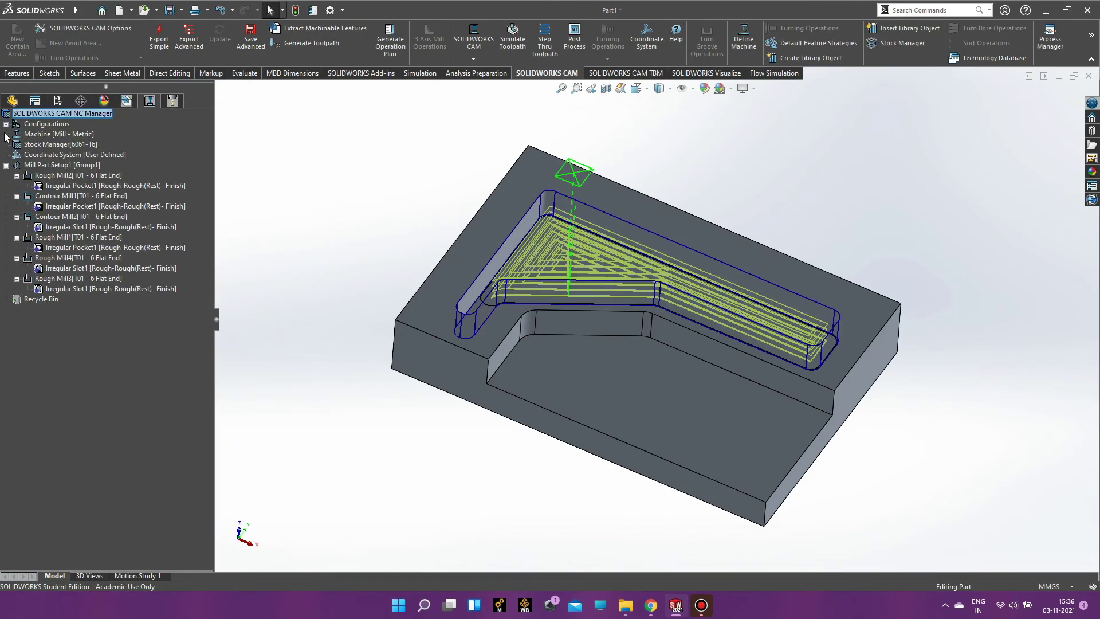
- Open the GCODE tap file from Machining CAM Practice in Notepad and scroll through its G-code
{"action": "left_click", "coordinate": [622, 602]}
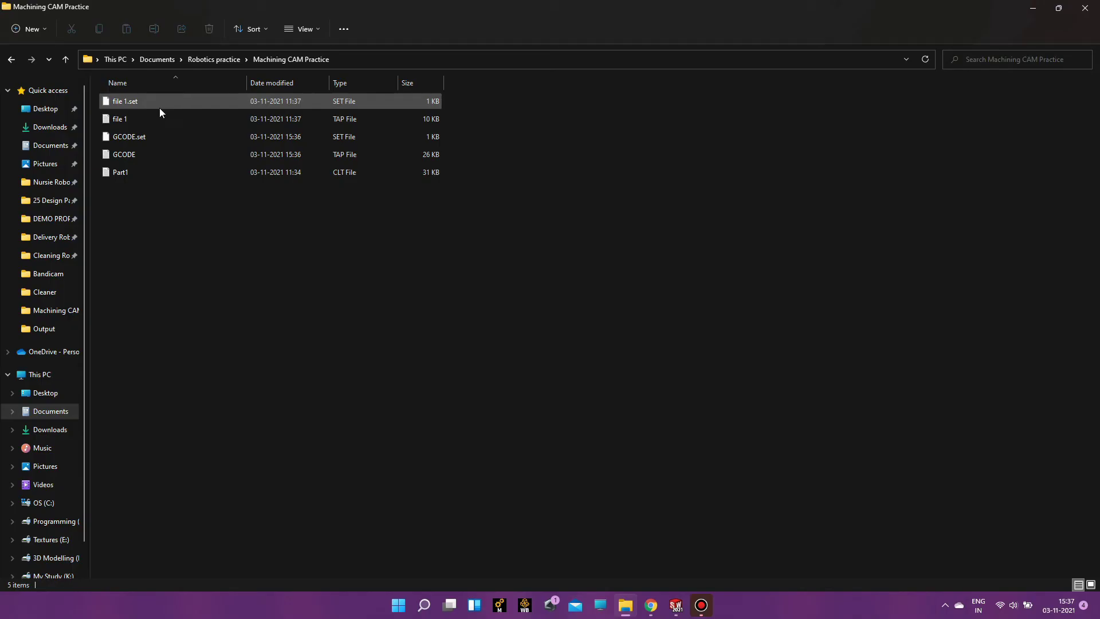
{"action": "double_click", "coordinate": [142, 155]}
{"action": "scroll", "coordinate": [39, 243], "scroll_direction": "down", "scroll_amount": 8}
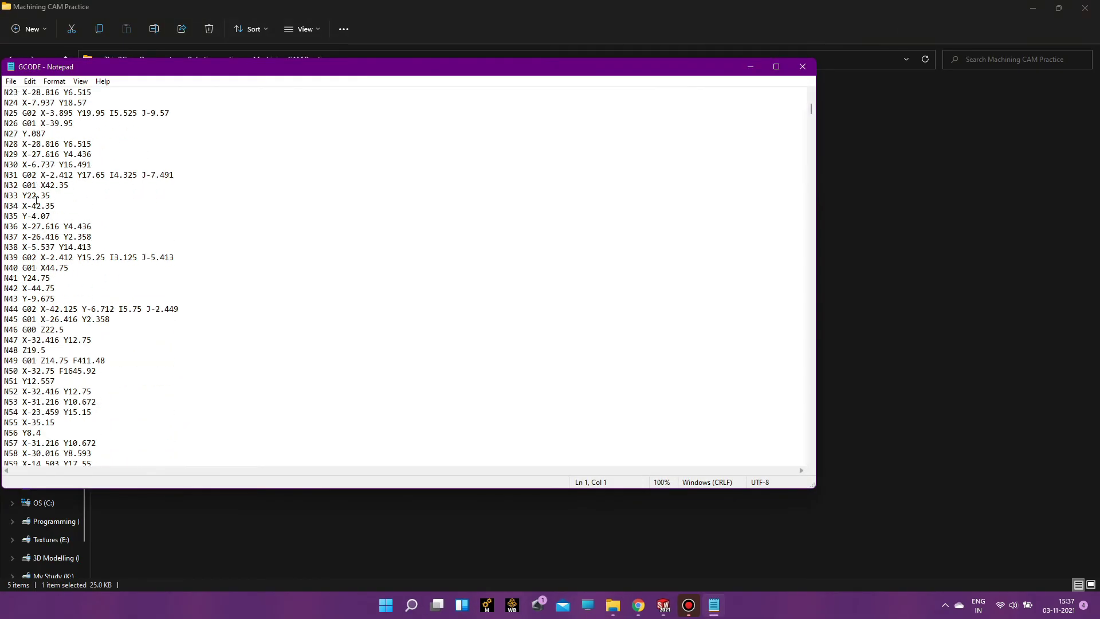
{"action": "scroll", "coordinate": [39, 244], "scroll_direction": "down", "scroll_amount": 15}
{"action": "scroll", "coordinate": [39, 243], "scroll_direction": "down", "scroll_amount": 18}
{"action": "scroll", "coordinate": [38, 246], "scroll_direction": "down", "scroll_amount": 18}
{"action": "scroll", "coordinate": [36, 252], "scroll_direction": "down", "scroll_amount": 18}
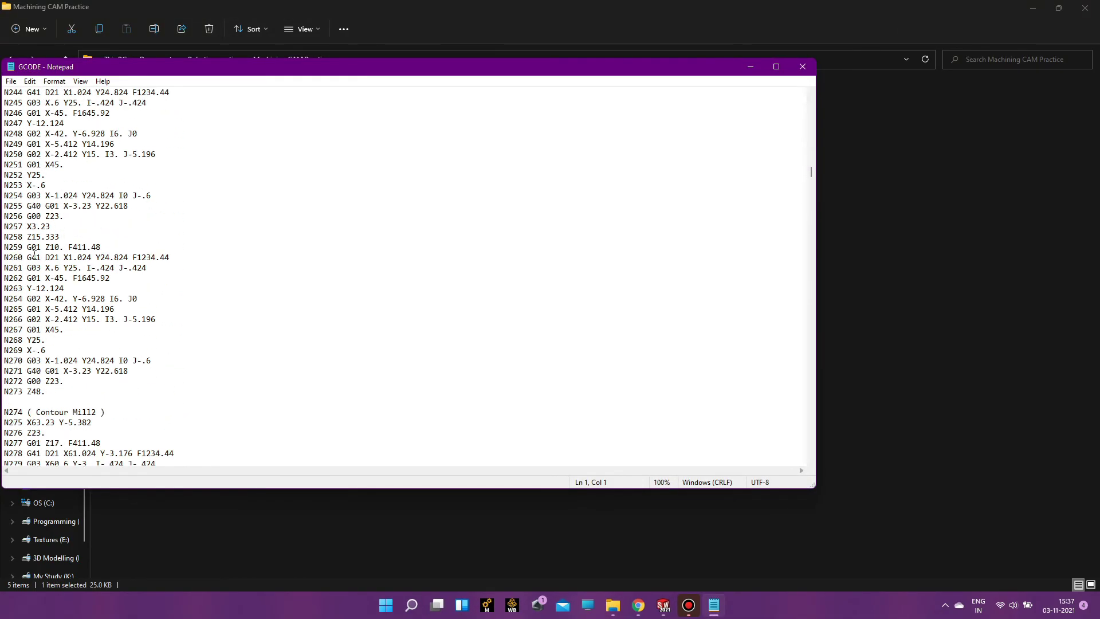
{"action": "scroll", "coordinate": [34, 258], "scroll_direction": "down", "scroll_amount": 17}
{"action": "scroll", "coordinate": [34, 258], "scroll_direction": "down", "scroll_amount": 18}
{"action": "scroll", "coordinate": [32, 260], "scroll_direction": "down", "scroll_amount": 18}
{"action": "scroll", "coordinate": [31, 265], "scroll_direction": "down", "scroll_amount": 18}
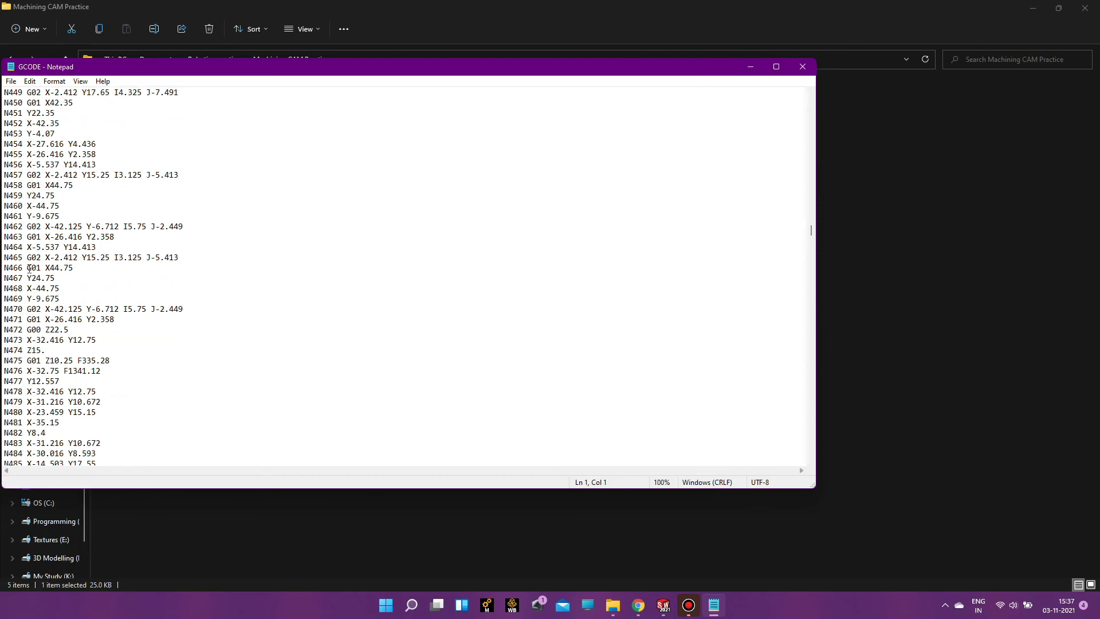
{"action": "scroll", "coordinate": [29, 269], "scroll_direction": "down", "scroll_amount": 19}
{"action": "scroll", "coordinate": [29, 270], "scroll_direction": "down", "scroll_amount": 18}
{"action": "scroll", "coordinate": [28, 269], "scroll_direction": "down", "scroll_amount": 10}
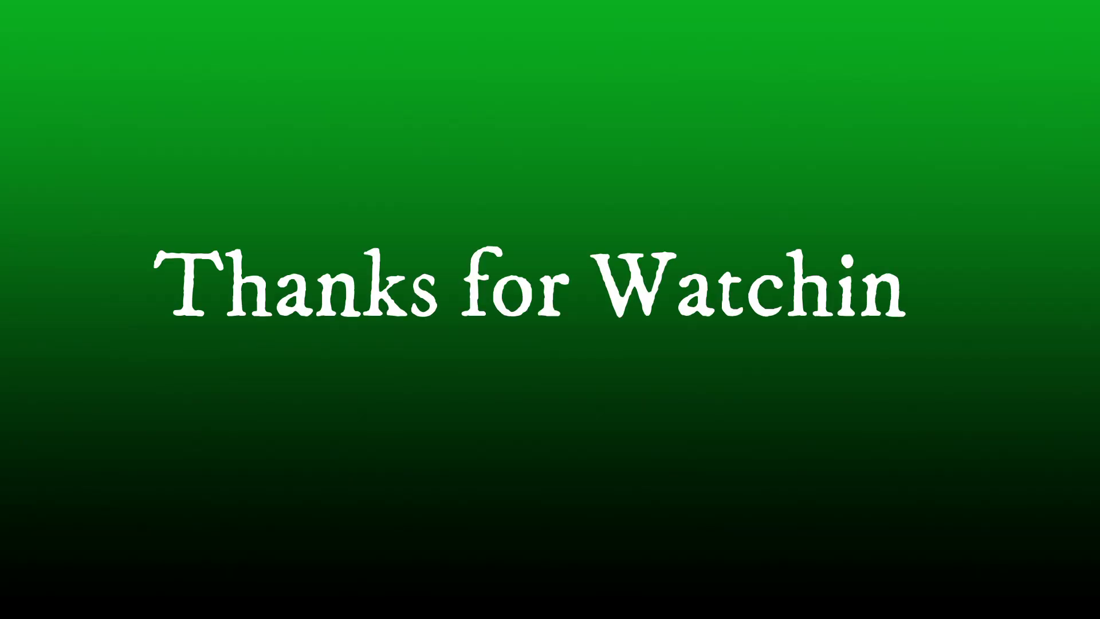